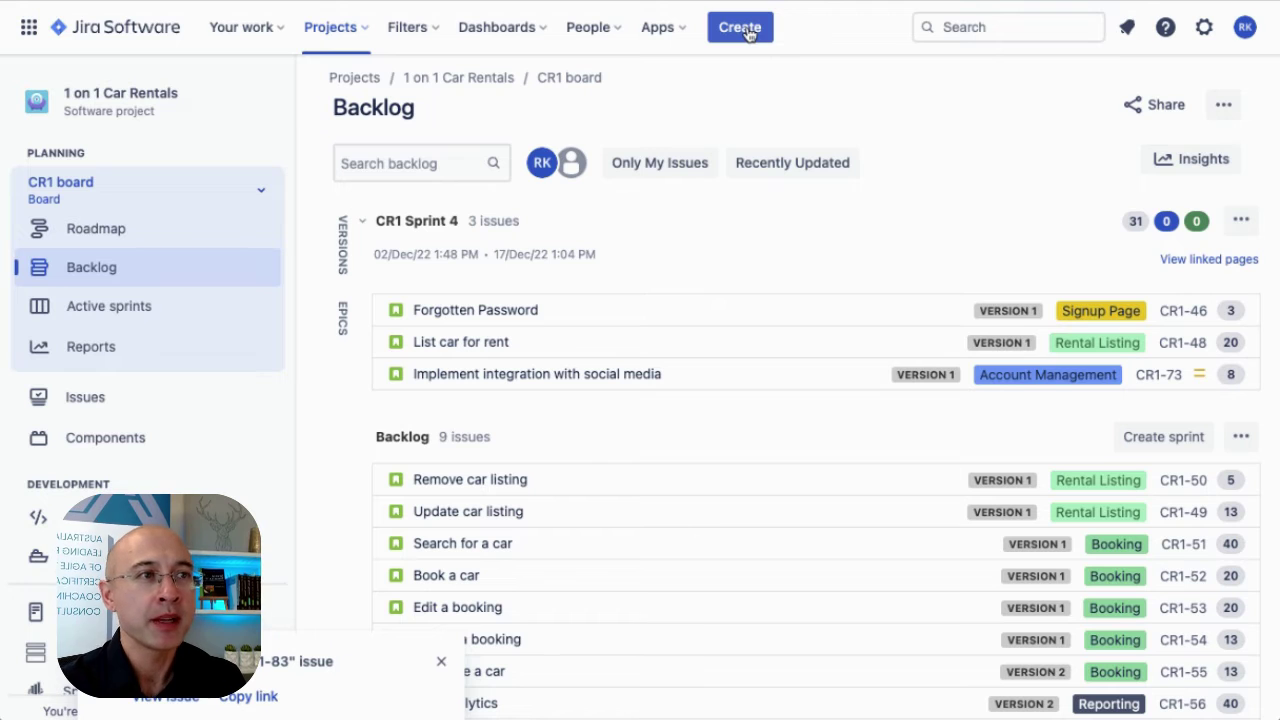
- Create task CR1-84, summarised as answering a person's question, and move it into CR1 Sprint 4
{"action": "left_click", "coordinate": [746, 32]}
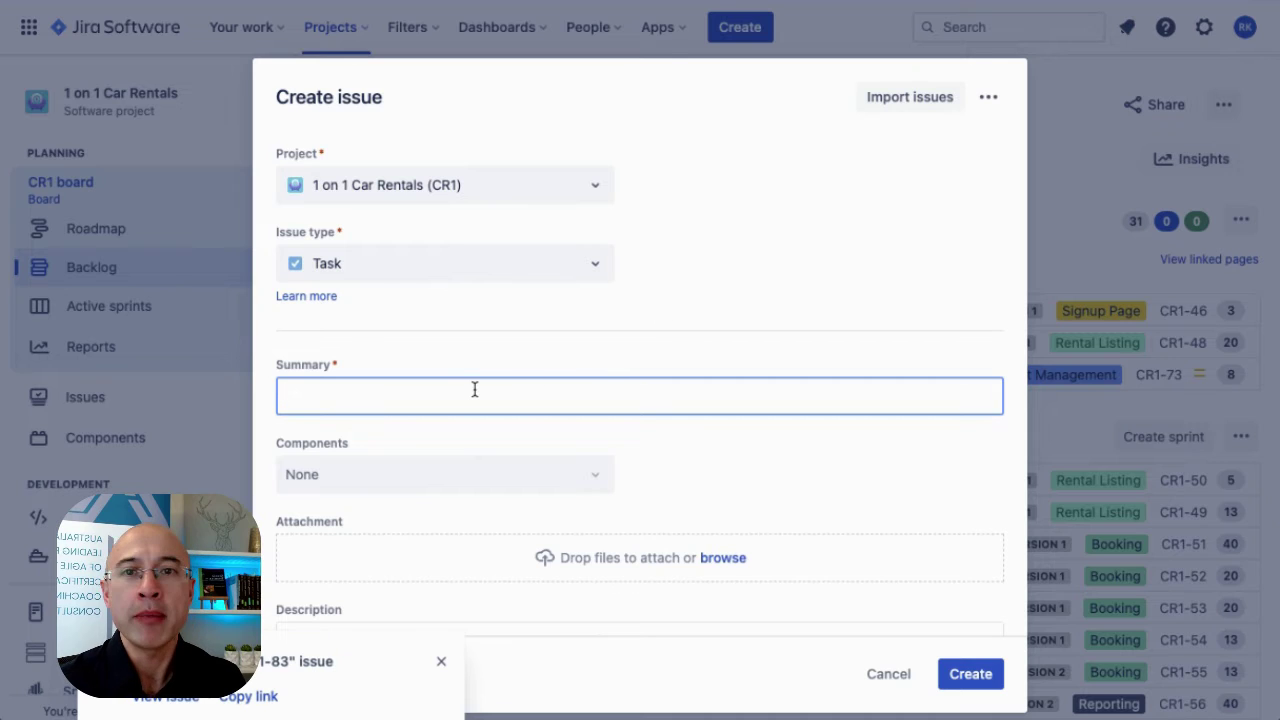
{"action": "type", "text": "Answer question from John Smith"}
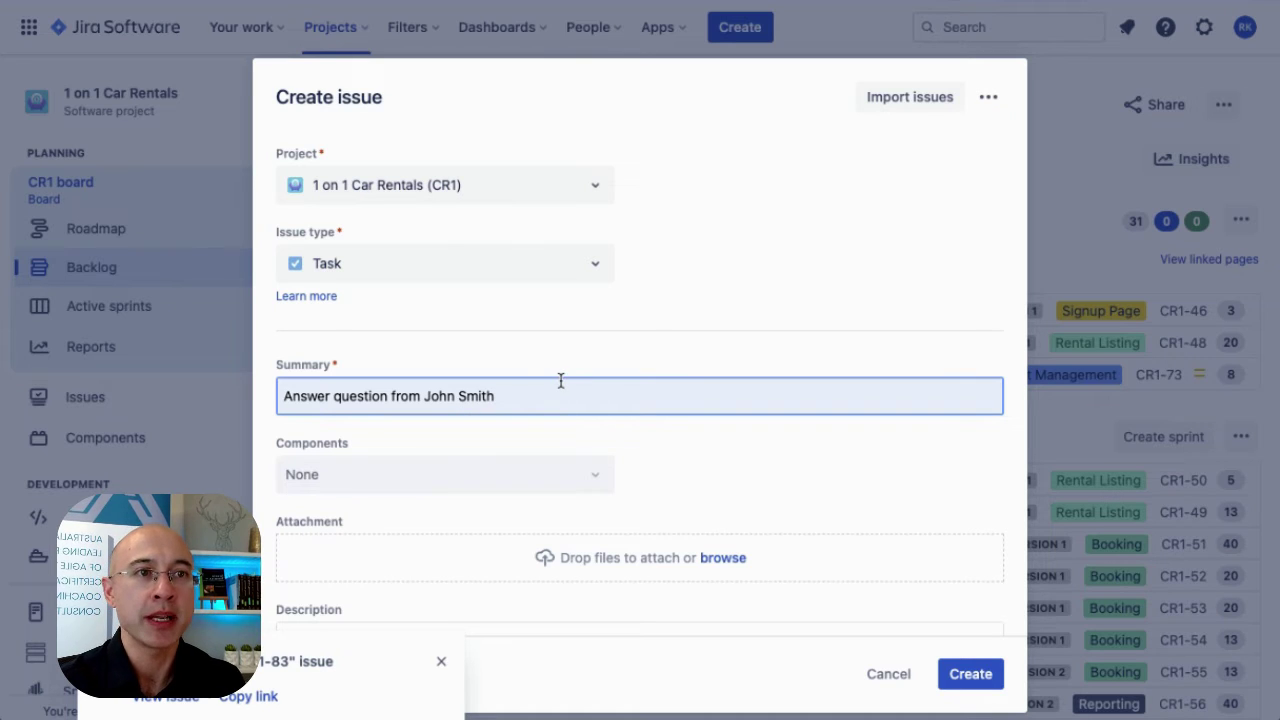
{"action": "left_click", "coordinate": [968, 676]}
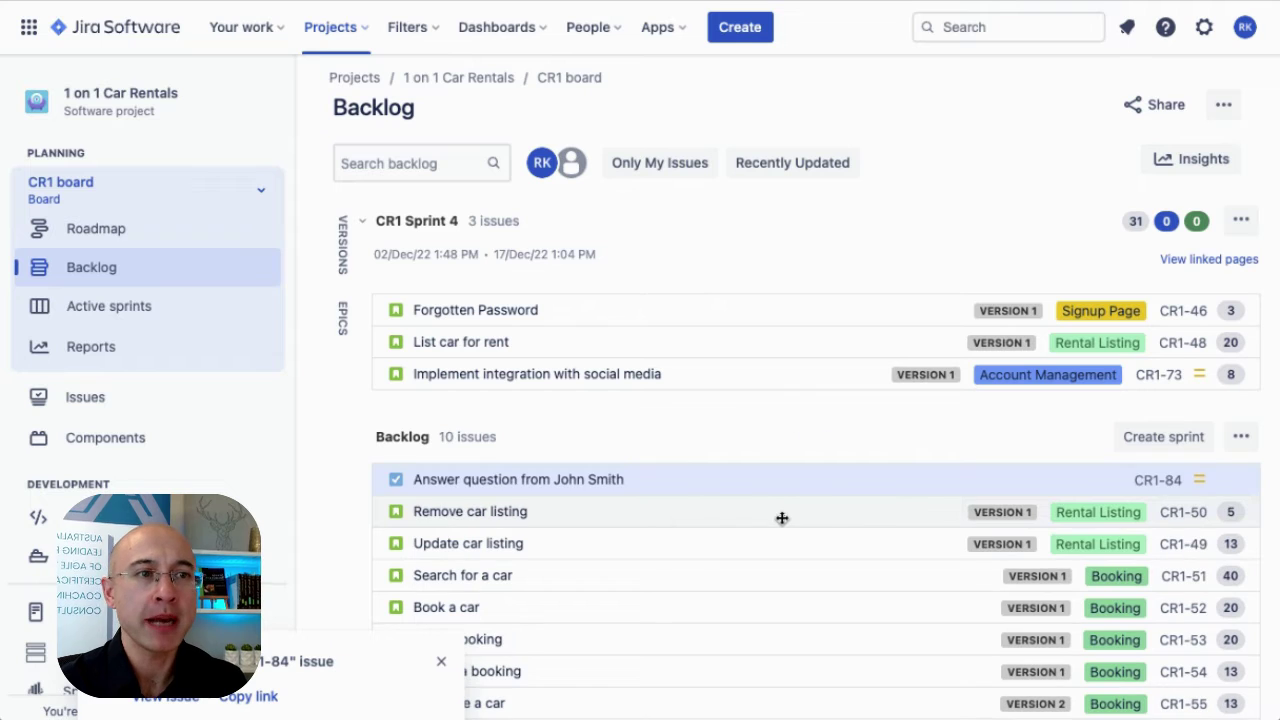
{"action": "mouse_move", "coordinate": [585, 477]}
{"action": "left_mouse_down"}
{"action": "mouse_move", "coordinate": [586, 391]}
{"action": "mouse_move", "coordinate": [580, 405]}
{"action": "left_mouse_up"}
{"action": "left_click", "coordinate": [812, 458]}
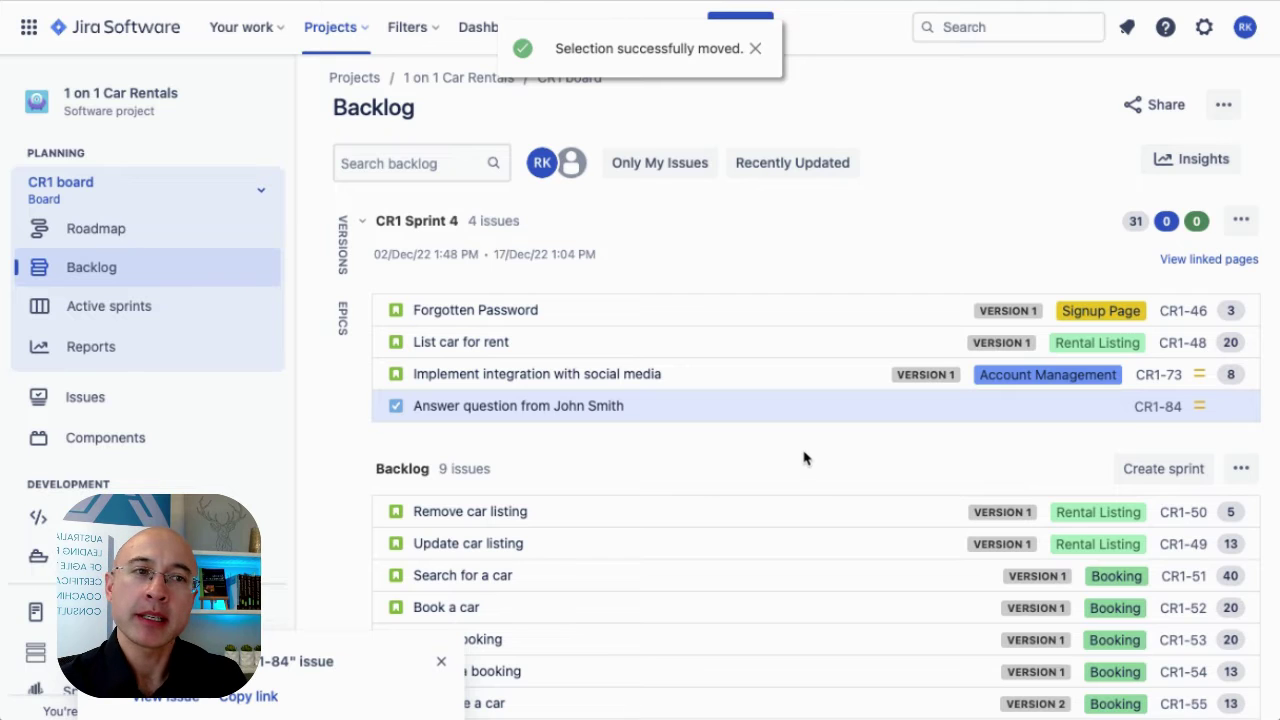
- Open CR1-84 and give it the label 'unplanned'
{"action": "left_click", "coordinate": [551, 406]}
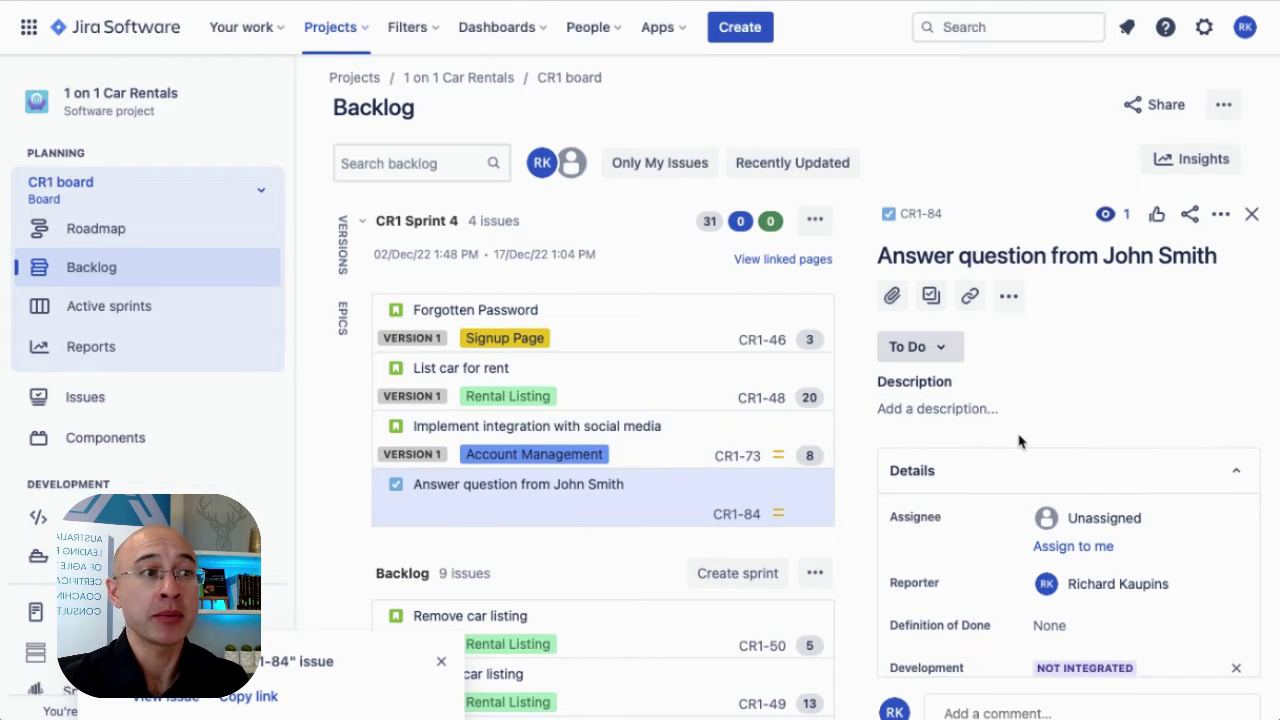
{"action": "scroll", "coordinate": [1020, 442], "scroll_direction": "down", "scroll_amount": 3}
{"action": "scroll", "coordinate": [894, 428], "scroll_direction": "down", "scroll_amount": 1}
{"action": "scroll", "coordinate": [934, 486], "scroll_direction": "down", "scroll_amount": 1}
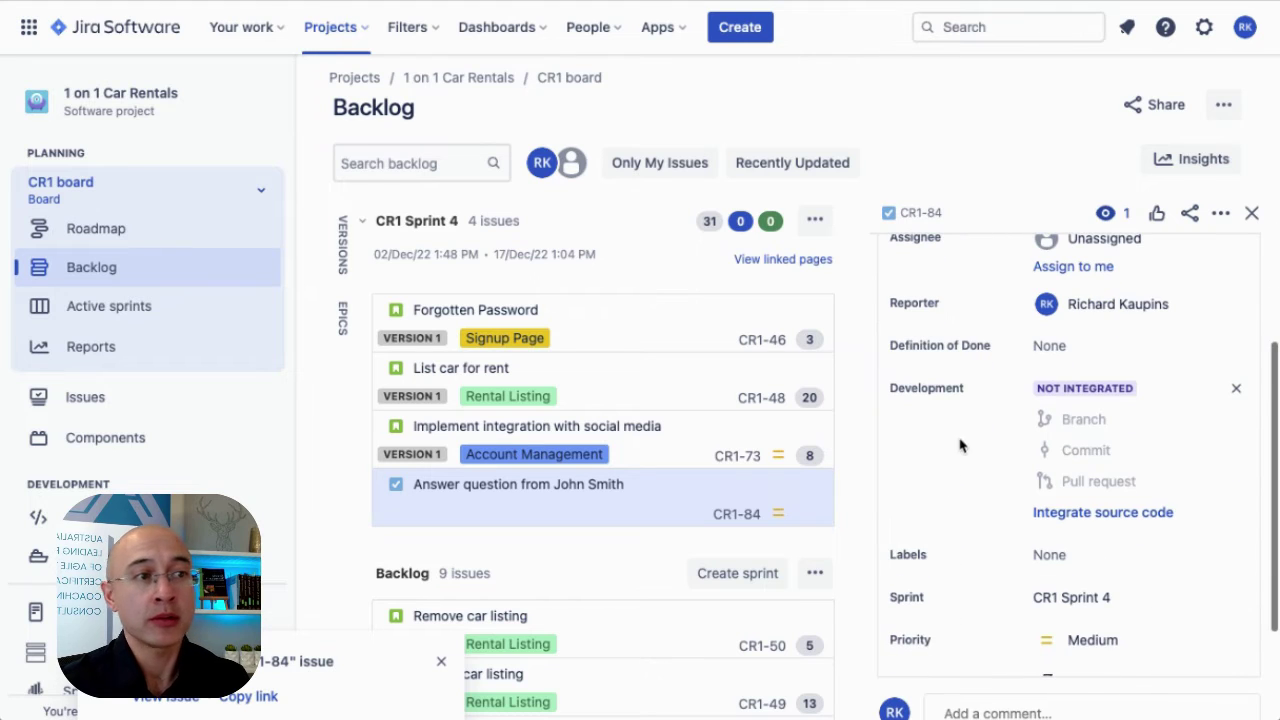
{"action": "left_click", "coordinate": [1066, 568]}
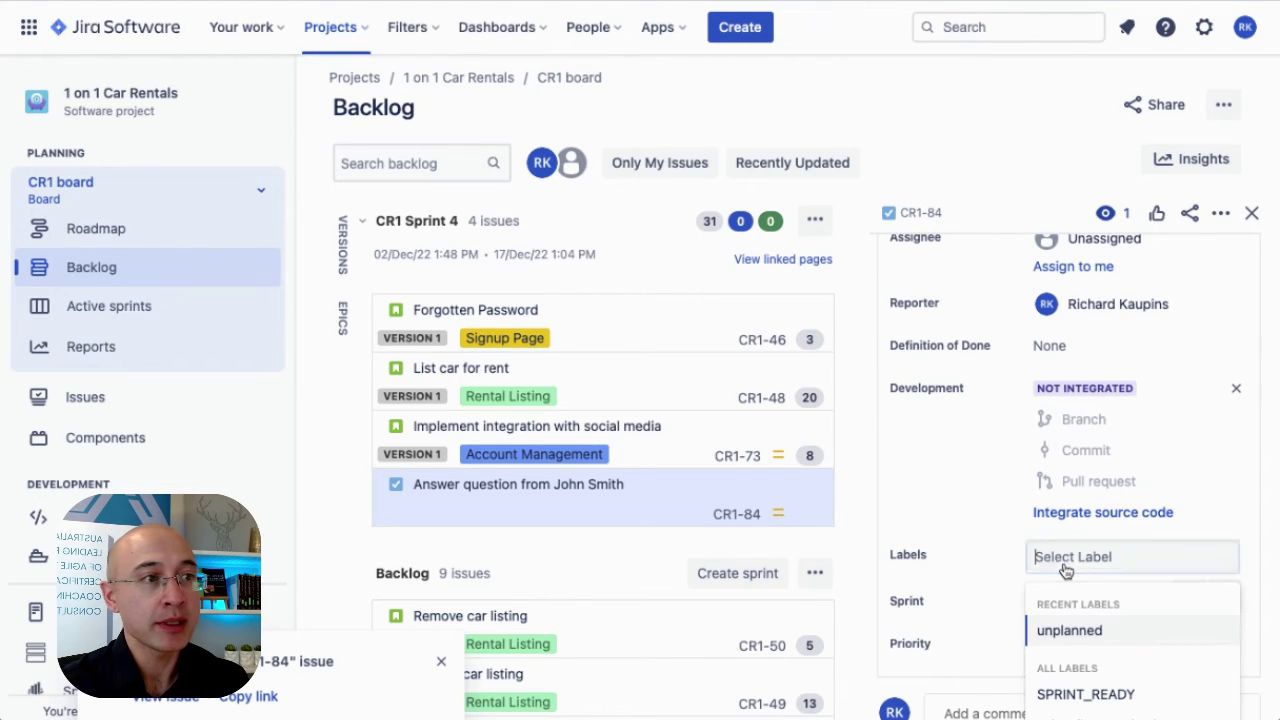
{"action": "left_click", "coordinate": [1088, 630]}
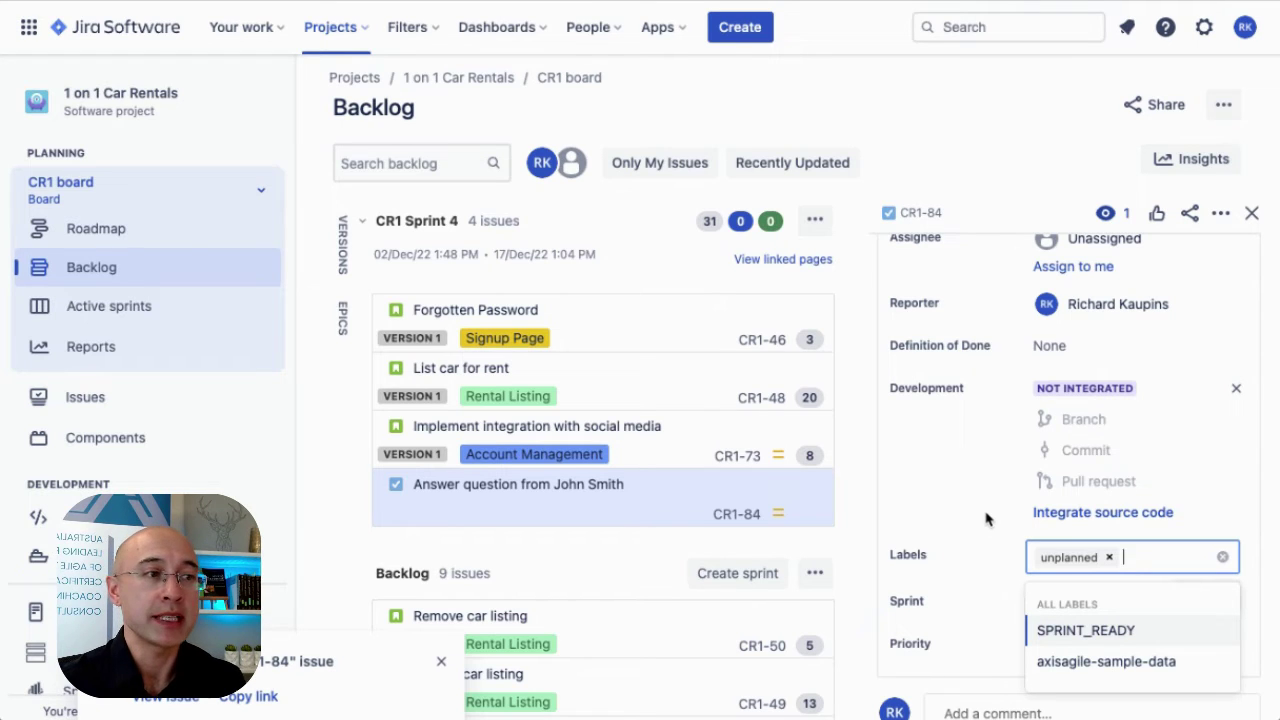
{"action": "left_click", "coordinate": [970, 196]}
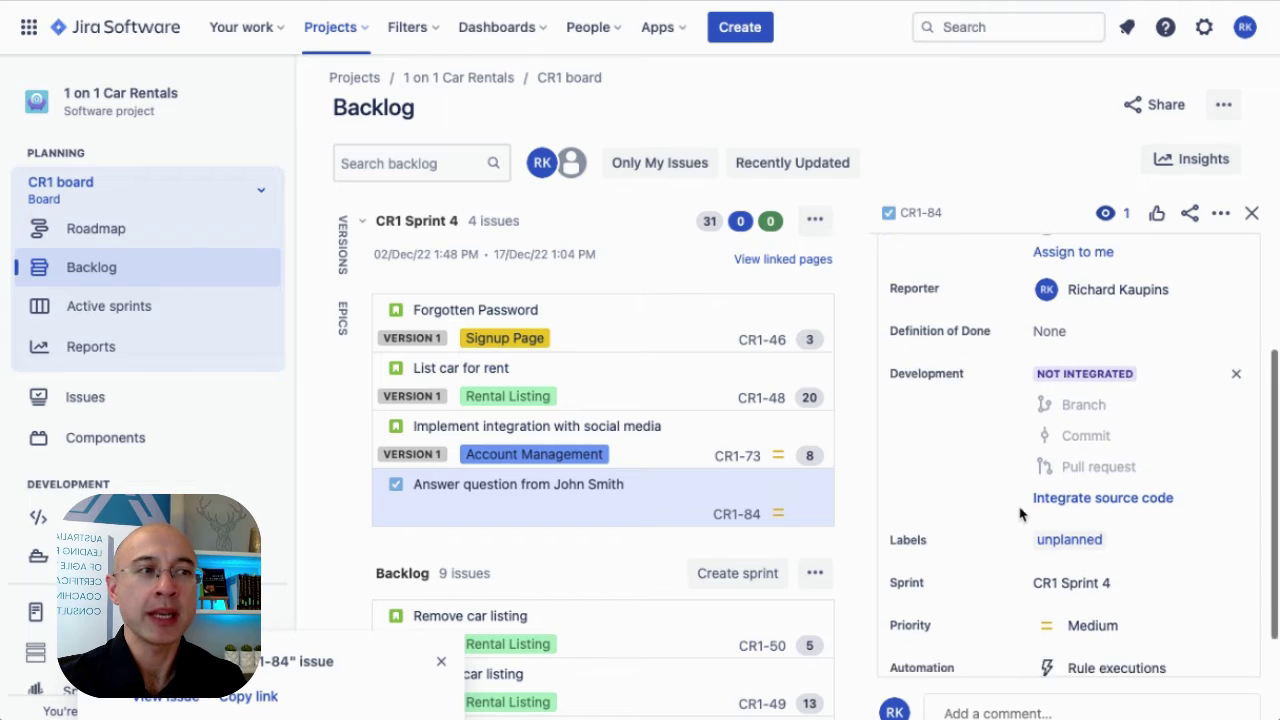
- Expand More fields on CR1-84 to reveal Time tracking
{"action": "scroll", "coordinate": [1020, 513], "scroll_direction": "down", "scroll_amount": 3}
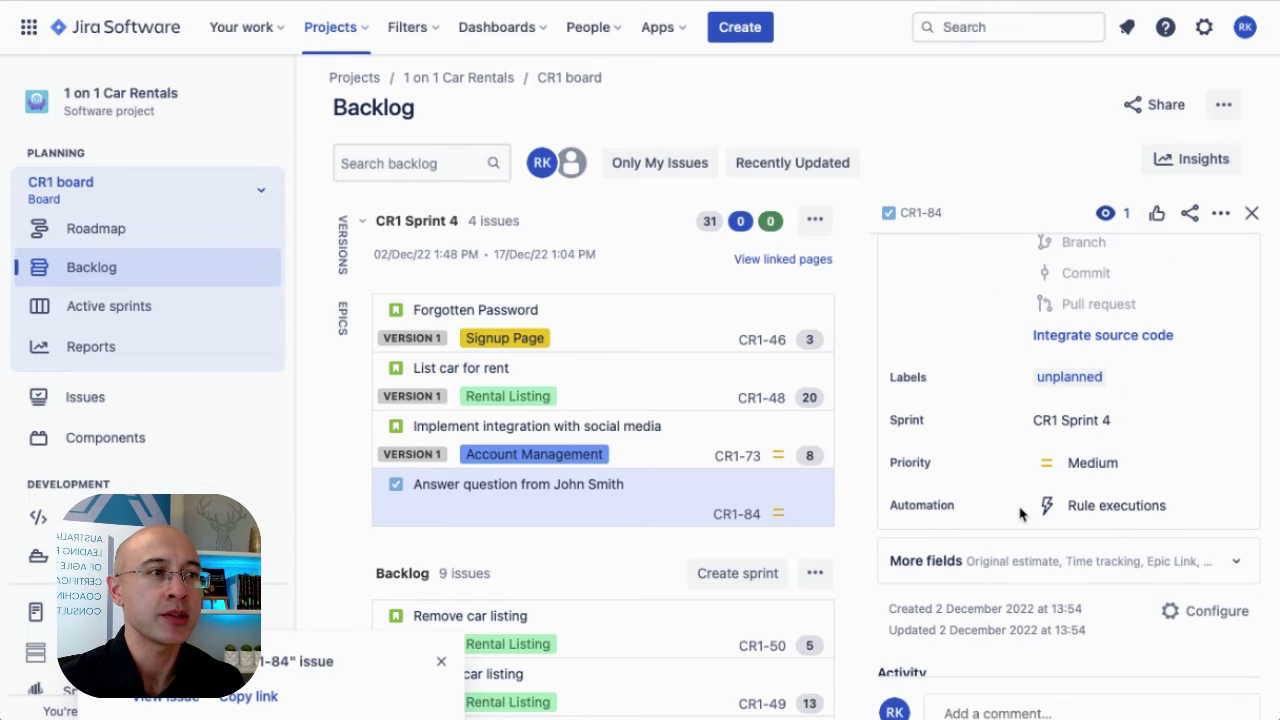
{"action": "scroll", "coordinate": [1022, 460], "scroll_direction": "down", "scroll_amount": 1}
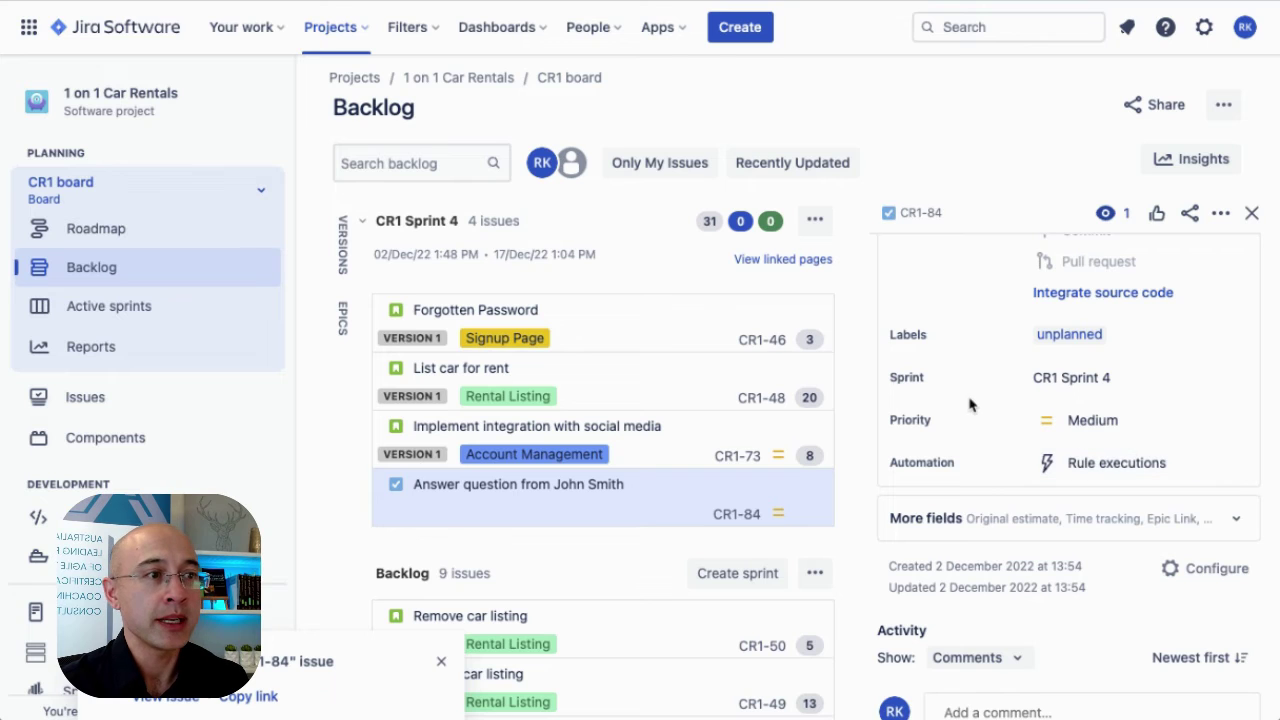
{"action": "left_click", "coordinate": [1060, 517]}
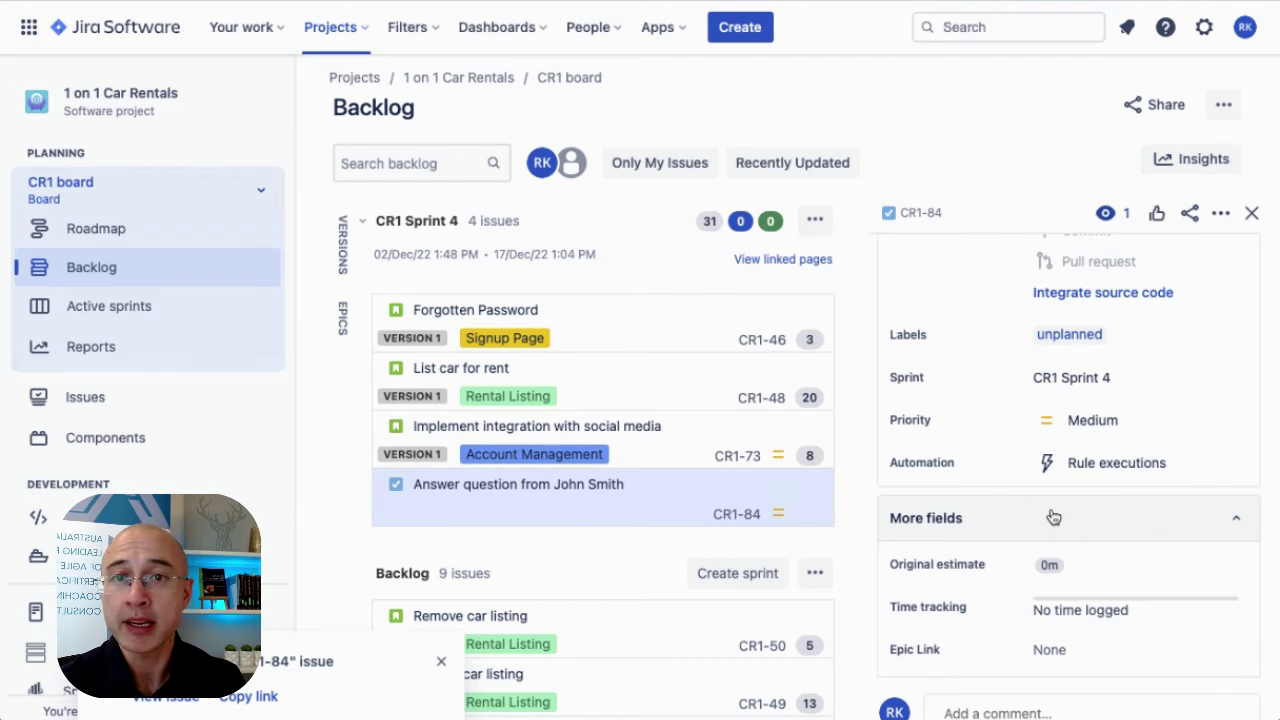
{"action": "scroll", "coordinate": [1051, 514], "scroll_direction": "down", "scroll_amount": 3}
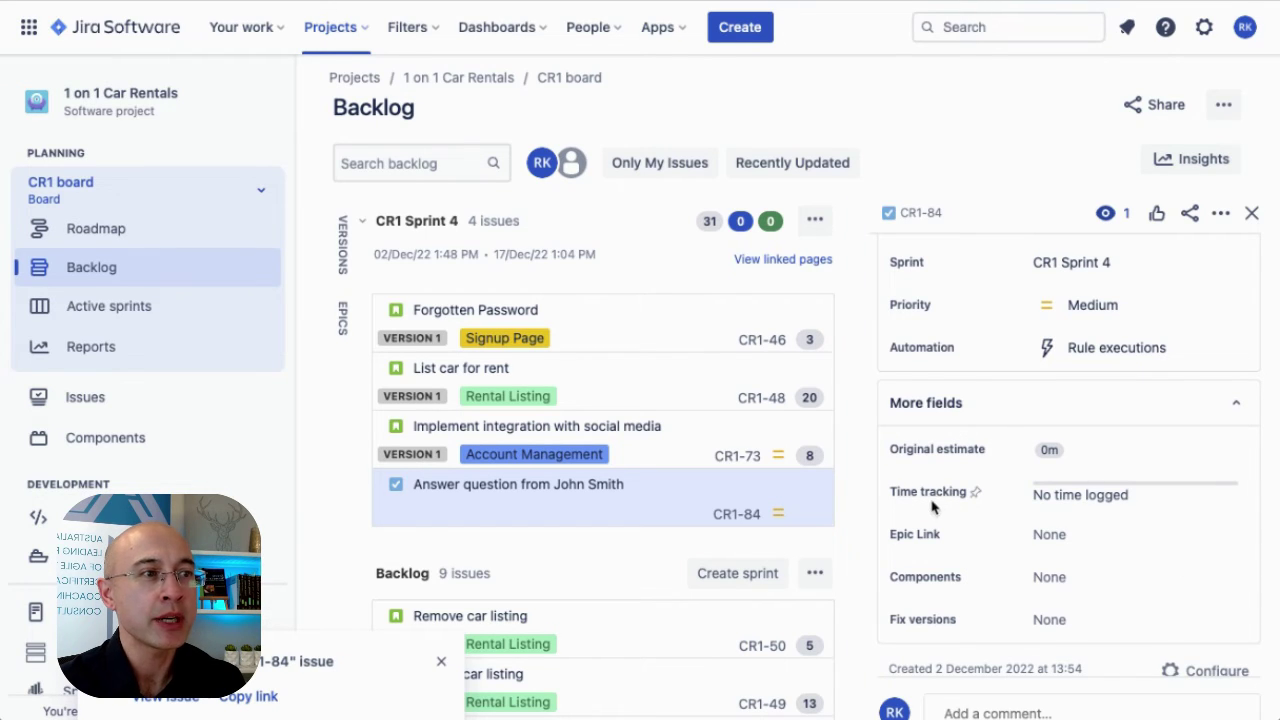
- Log 4h as time spent in CR1-84's Time tracking dialog and save
{"action": "left_click", "coordinate": [1079, 490]}
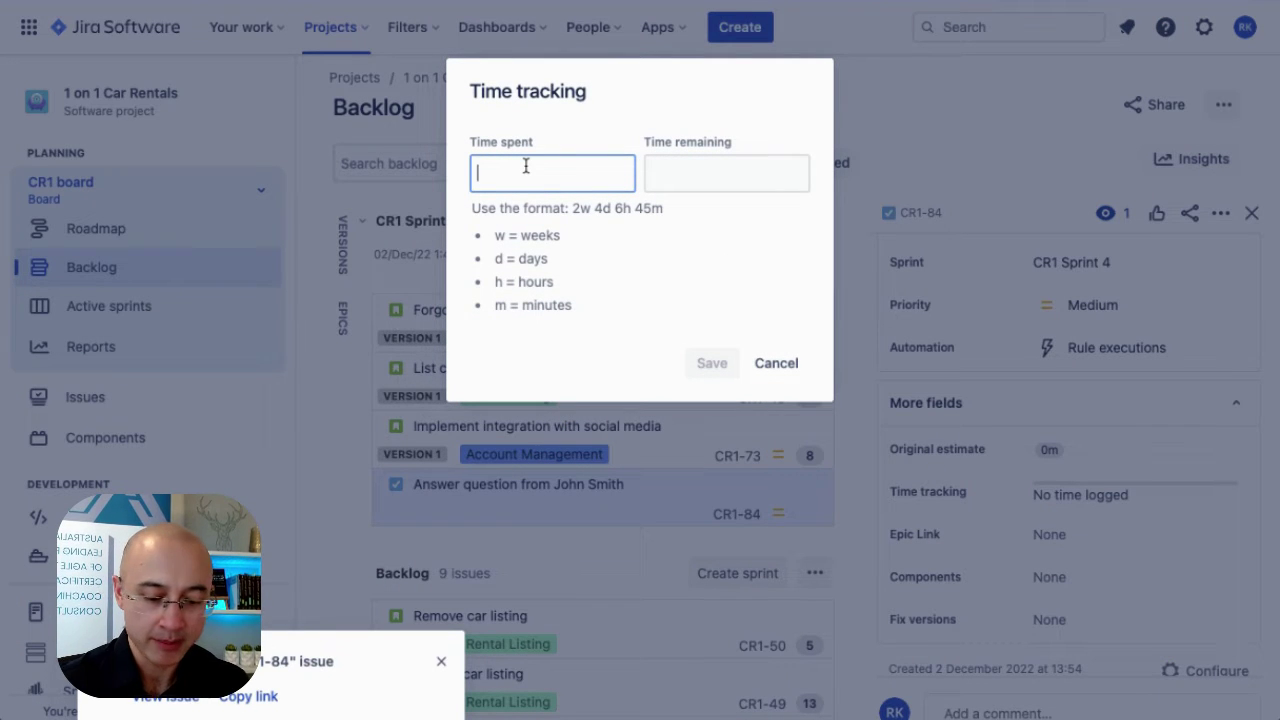
{"action": "type", "text": "4h"}
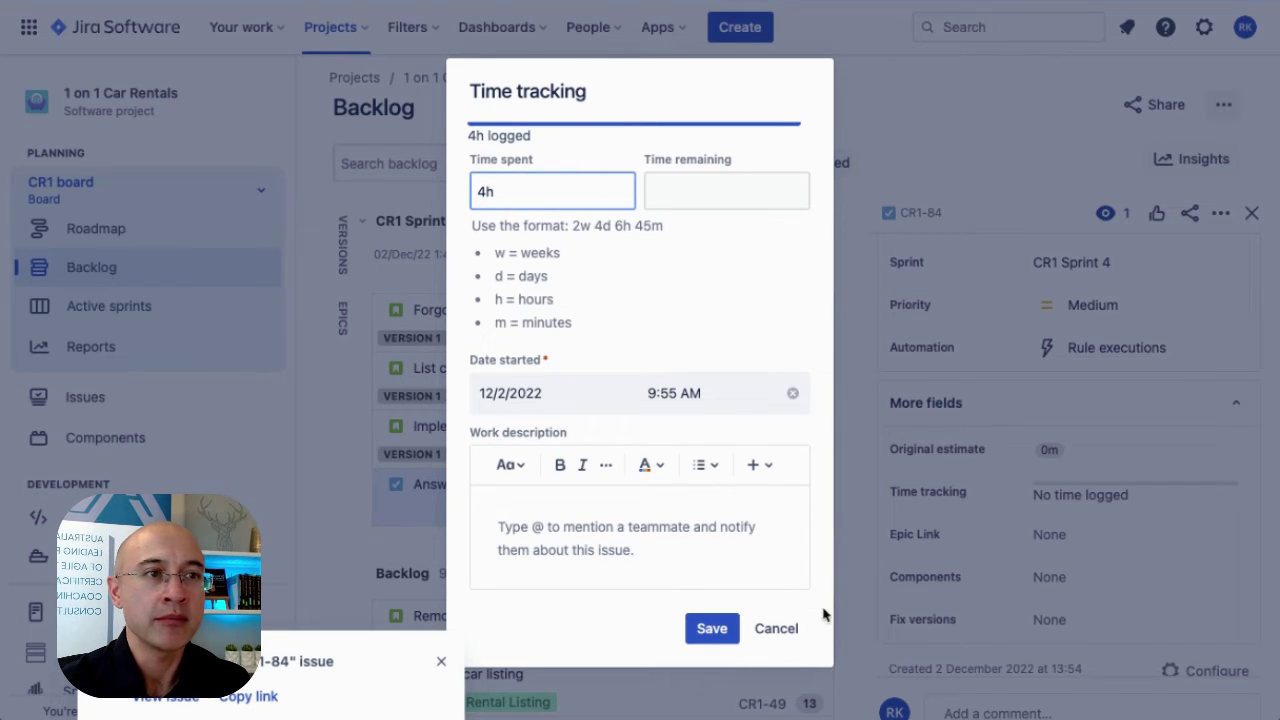
{"action": "left_click", "coordinate": [713, 628]}
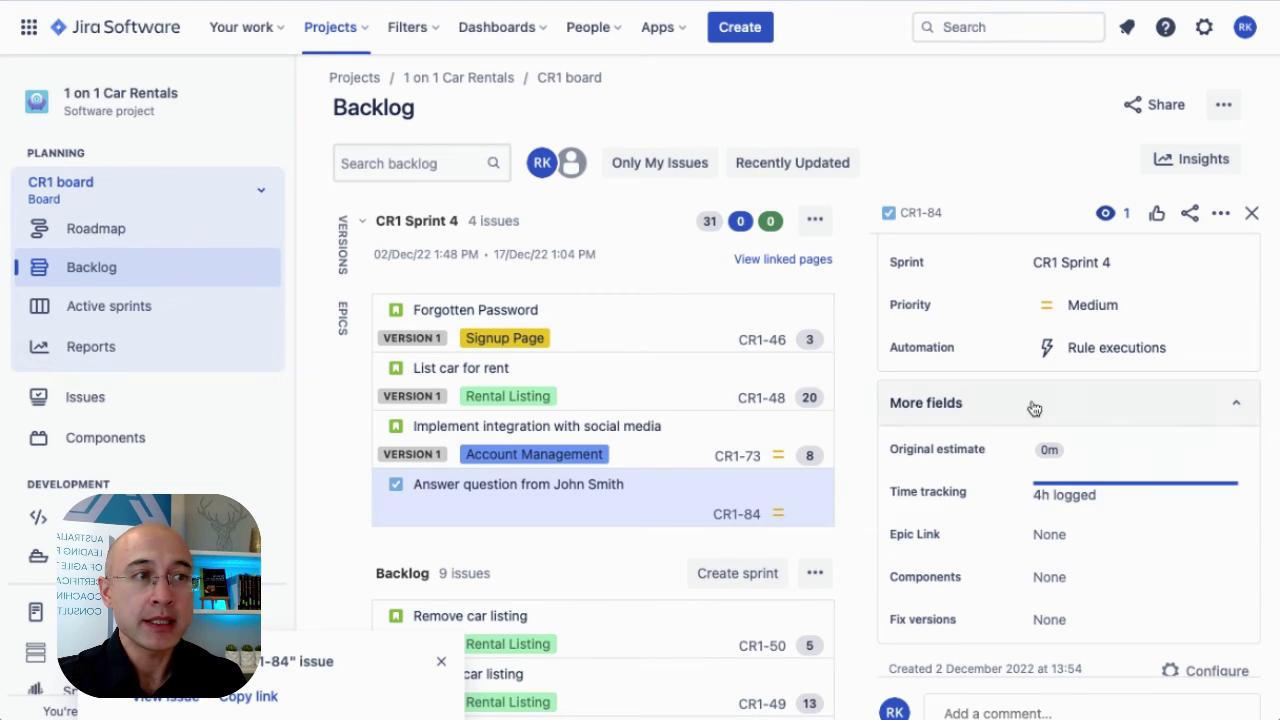
{"action": "scroll", "coordinate": [1008, 497], "scroll_direction": "down", "scroll_amount": 2}
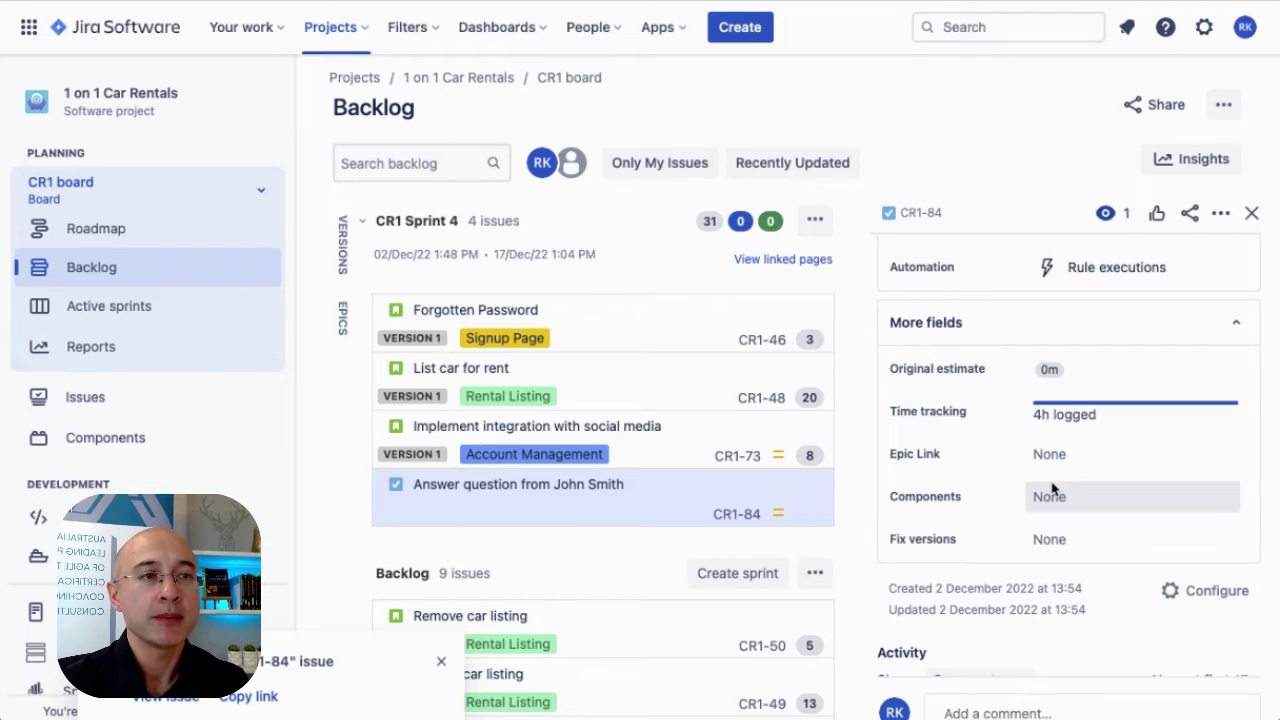
- Open the Team Dashboard in edit mode
{"action": "left_click", "coordinate": [530, 30]}
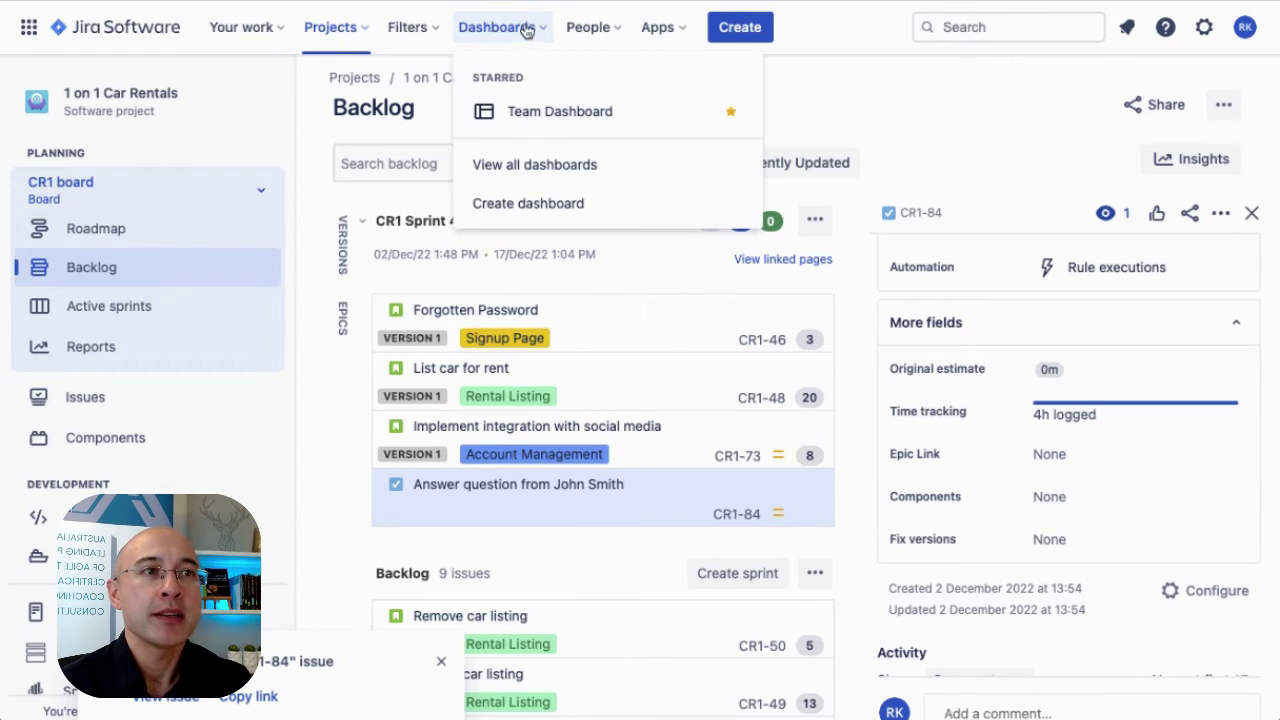
{"action": "left_click", "coordinate": [560, 117]}
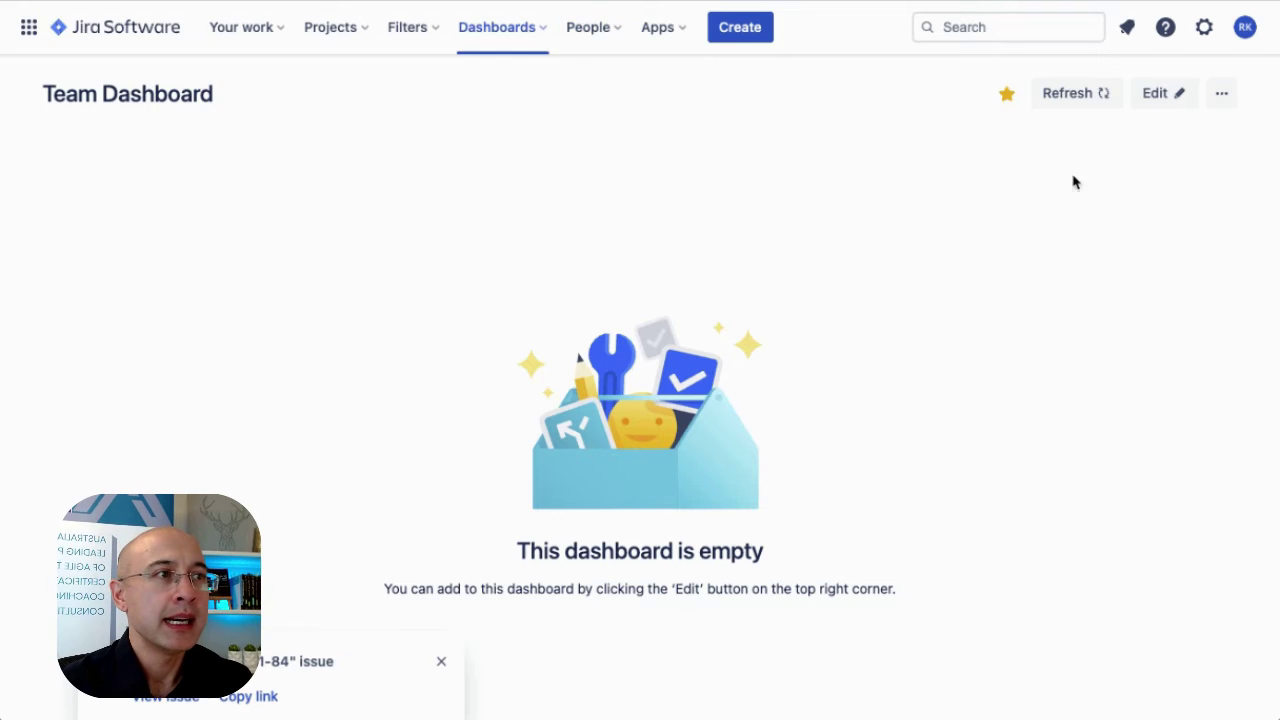
{"action": "left_click", "coordinate": [1162, 95]}
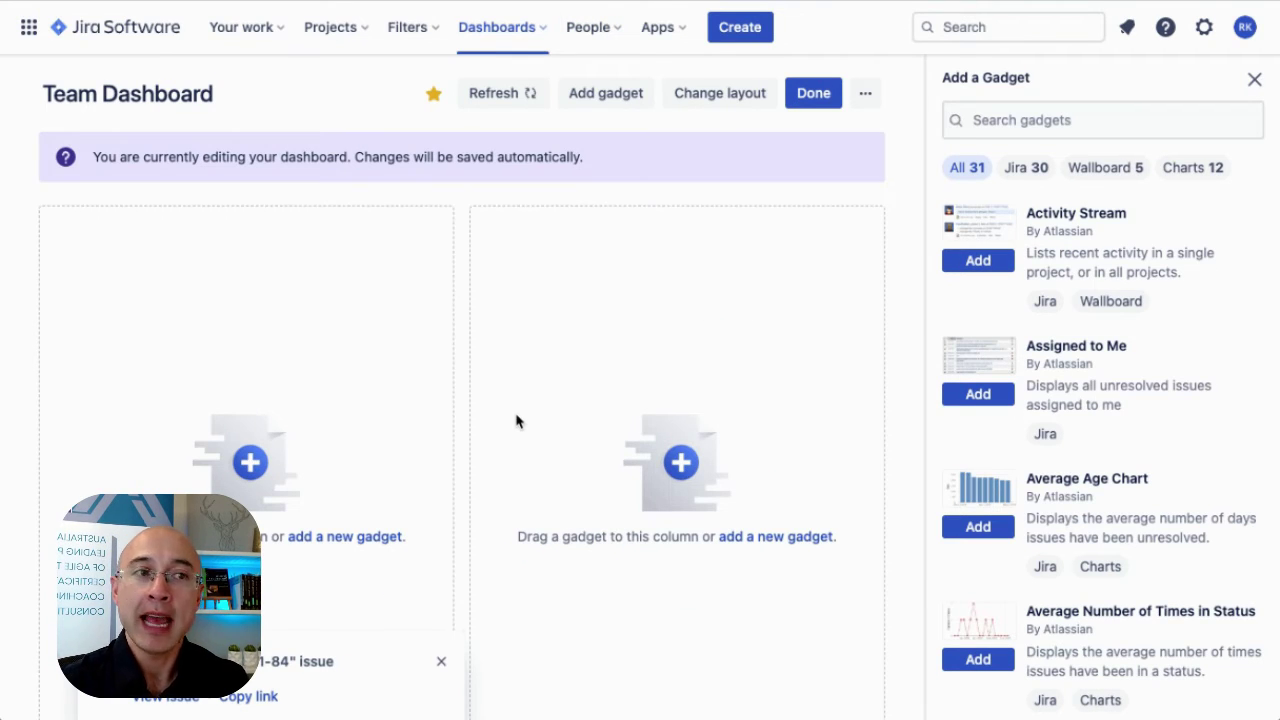
- Add the Workload Pie Chart gadget and start choosing its project or saved filter
{"action": "scroll", "coordinate": [1134, 427], "scroll_direction": "down", "scroll_amount": 5}
{"action": "scroll", "coordinate": [1134, 427], "scroll_direction": "down", "scroll_amount": 10}
{"action": "scroll", "coordinate": [1134, 425], "scroll_direction": "down", "scroll_amount": 5}
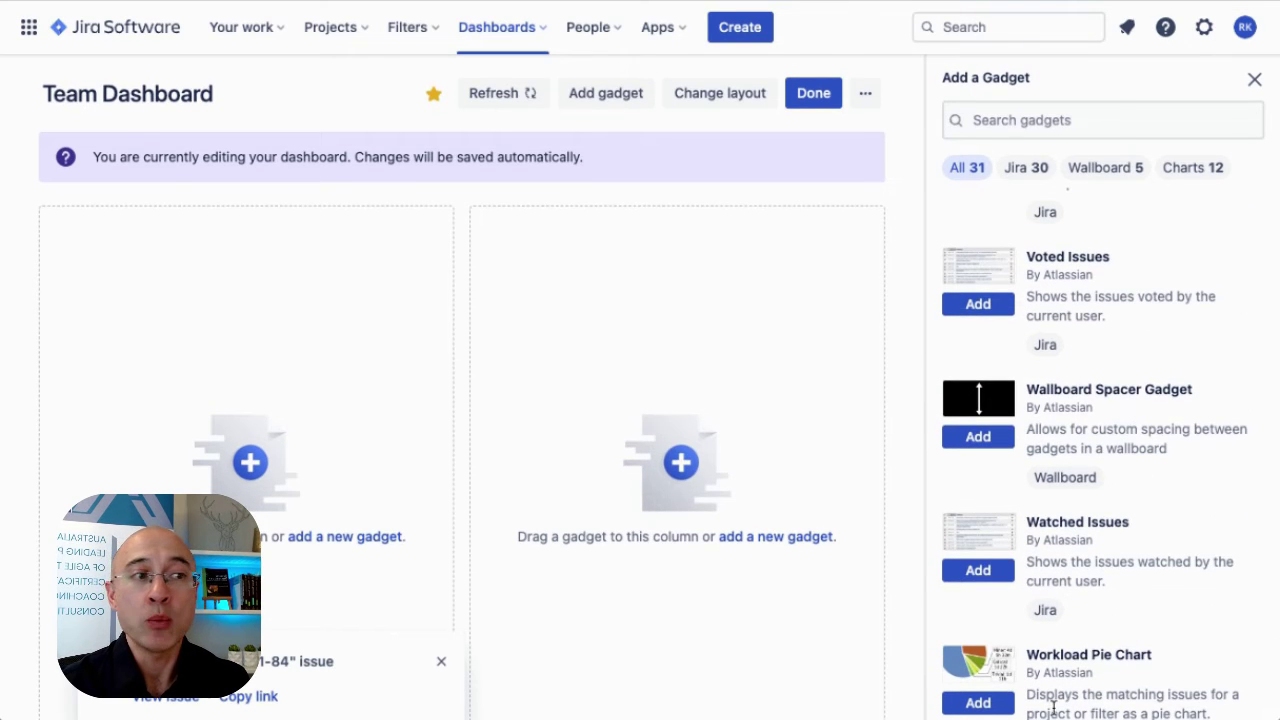
{"action": "scroll", "coordinate": [1094, 650], "scroll_direction": "down", "scroll_amount": 1}
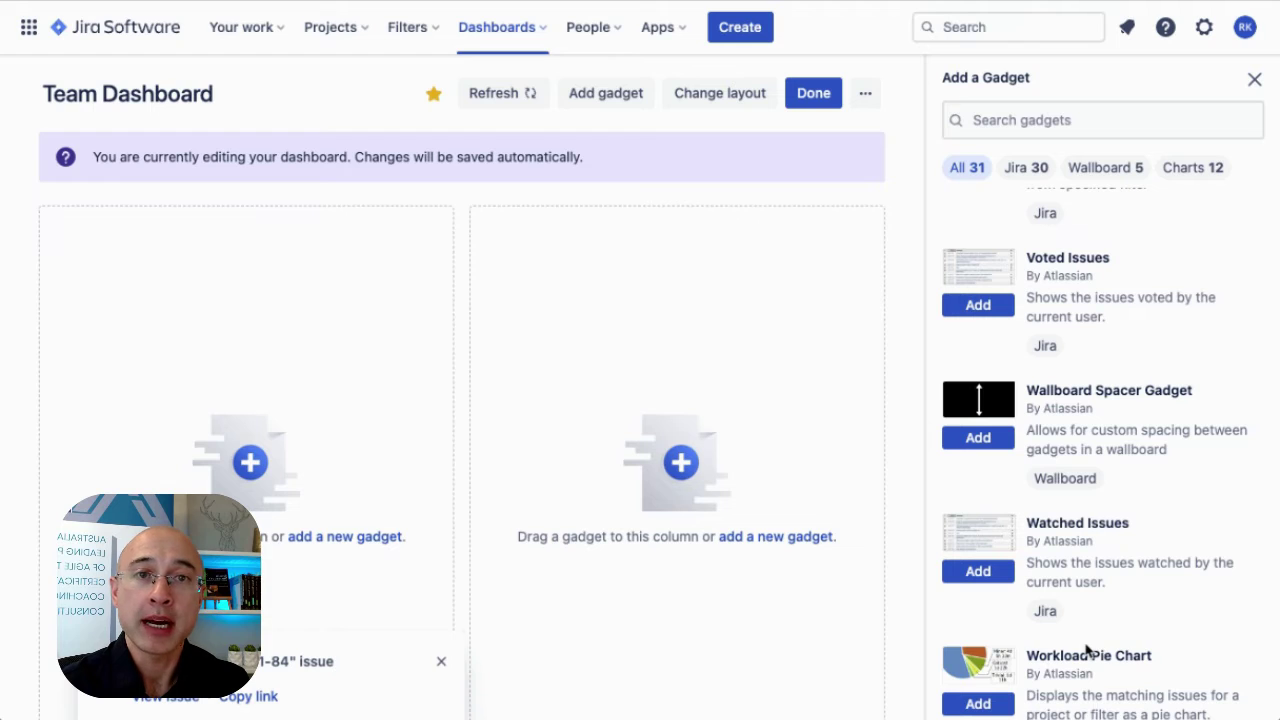
{"action": "left_click", "coordinate": [978, 704]}
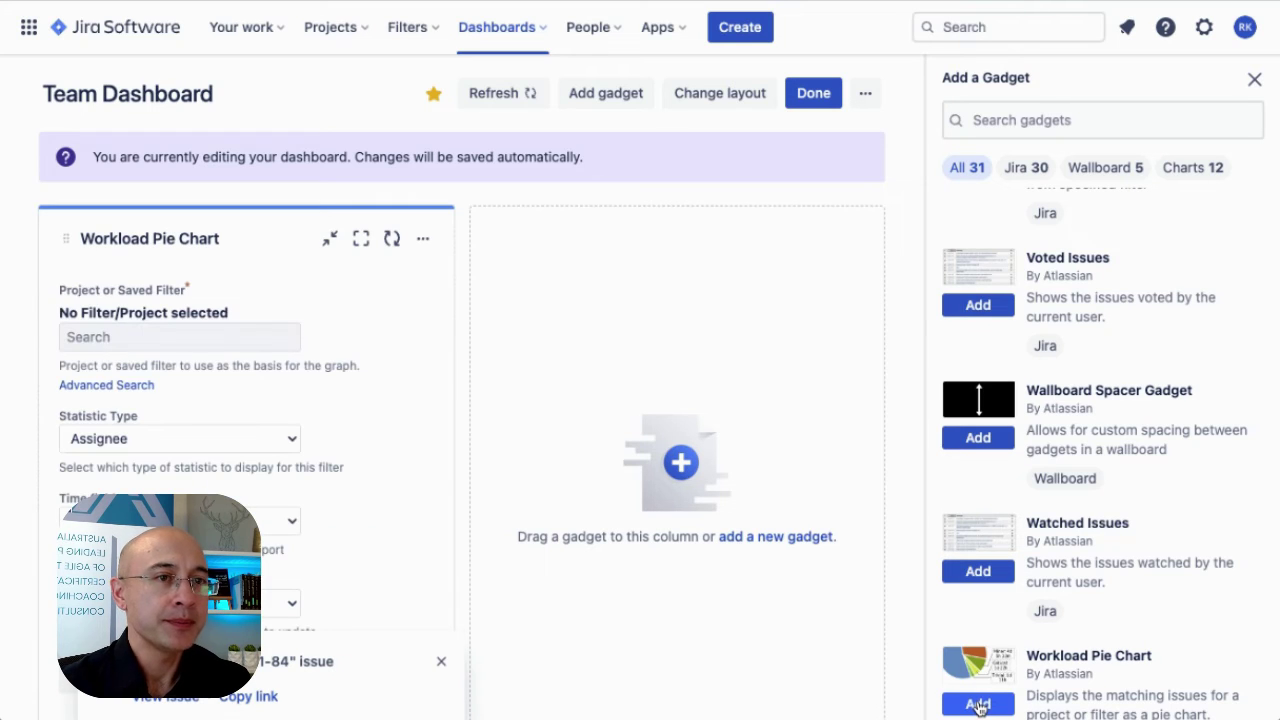
{"action": "left_click", "coordinate": [168, 336]}
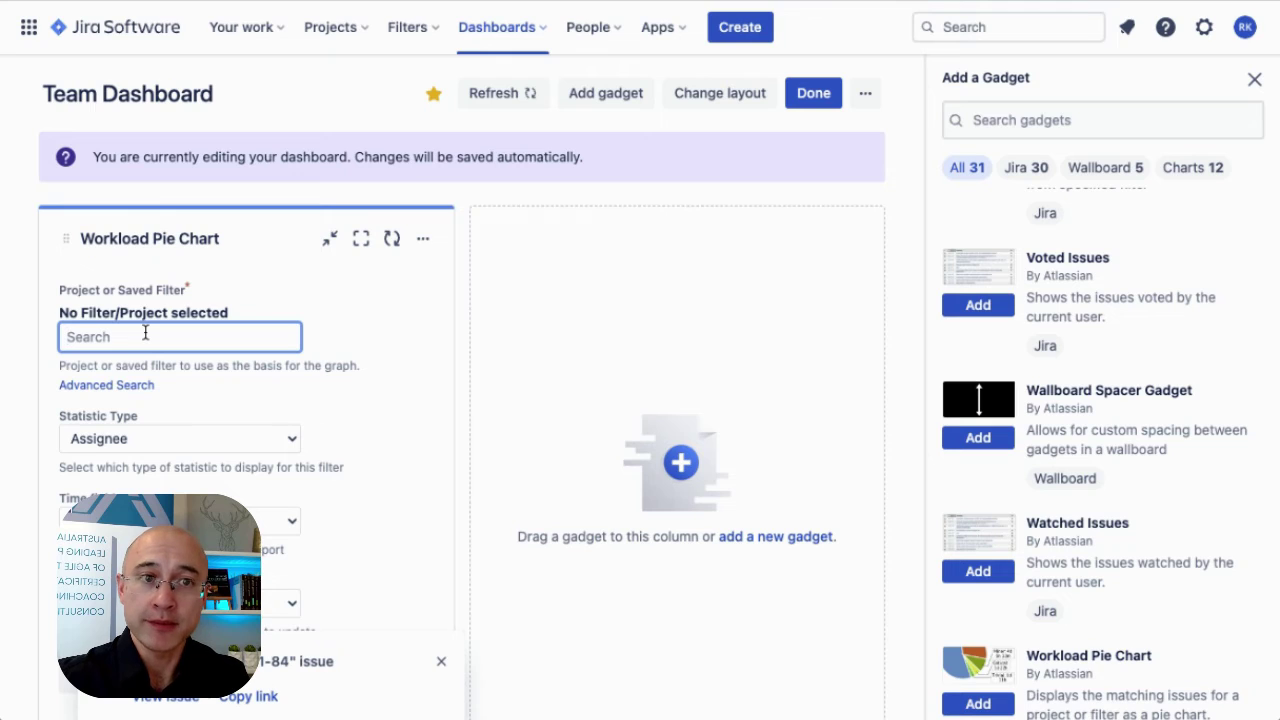
- In advanced issue search, run the JQL query sprint in openSprints()
{"action": "left_click", "coordinate": [422, 36]}
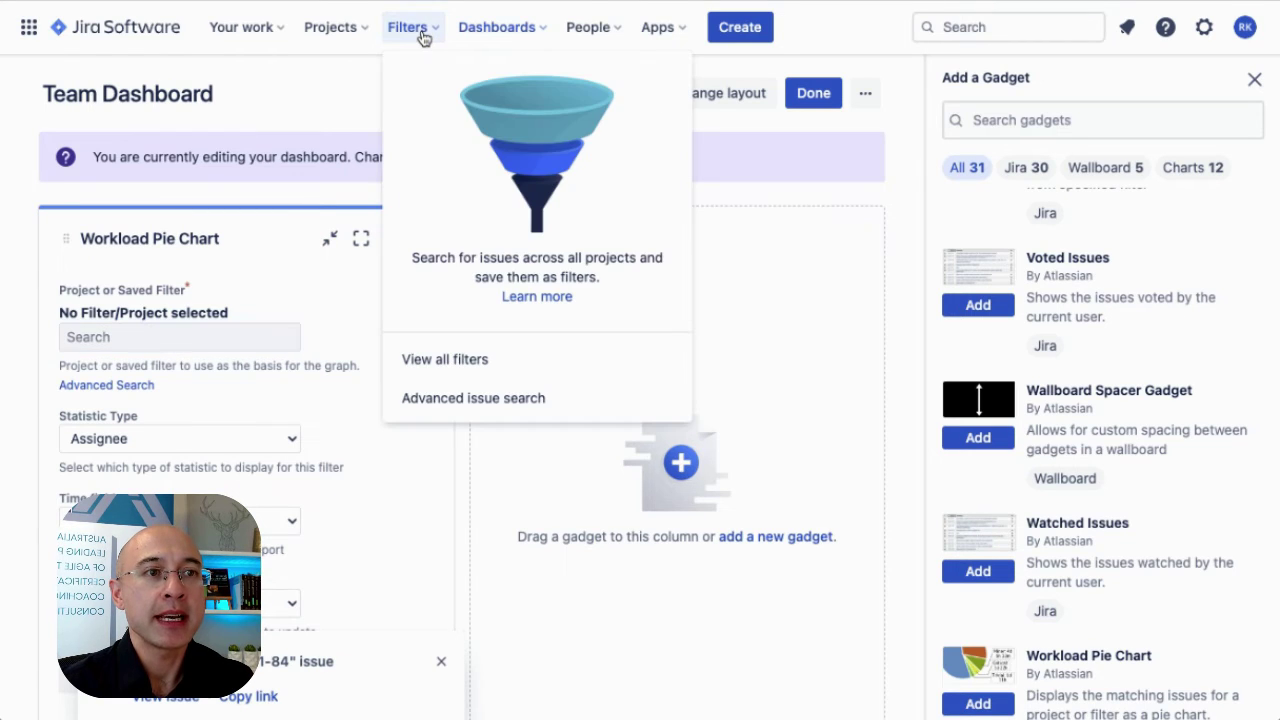
{"action": "left_click", "coordinate": [472, 405]}
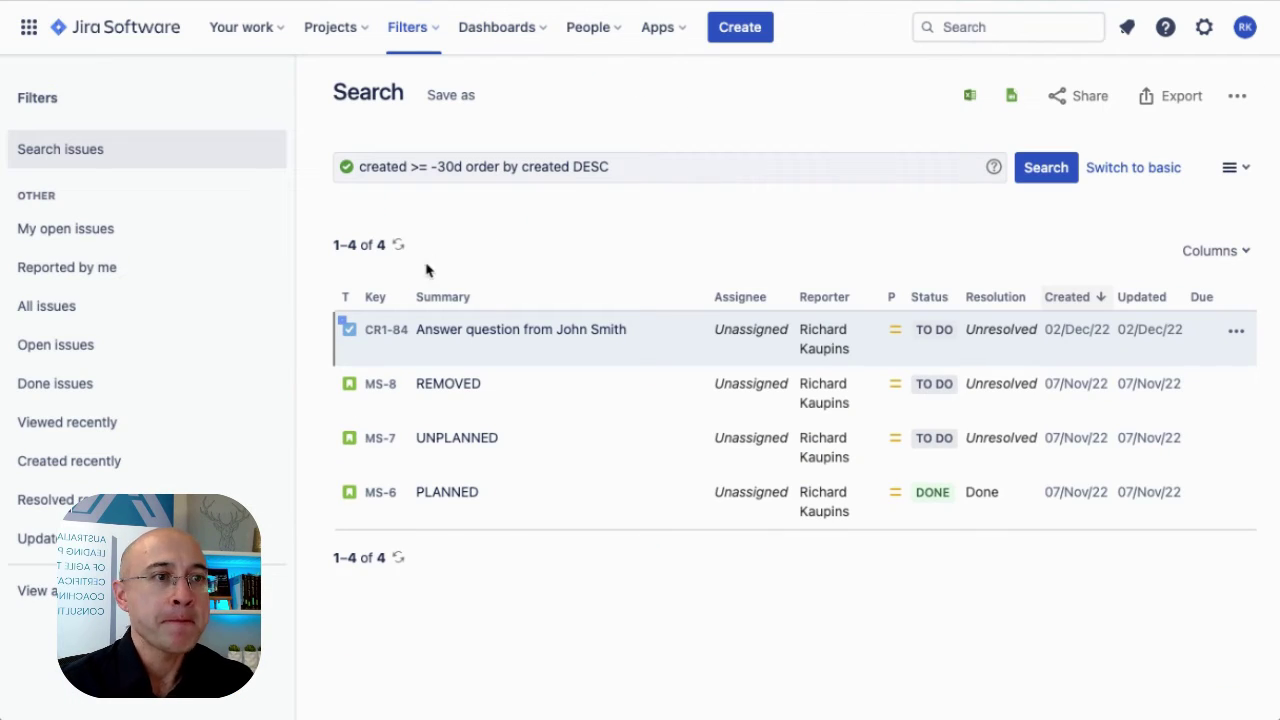
{"action": "left_click_drag", "start_coordinate": [621, 167], "coordinate": [357, 167]}
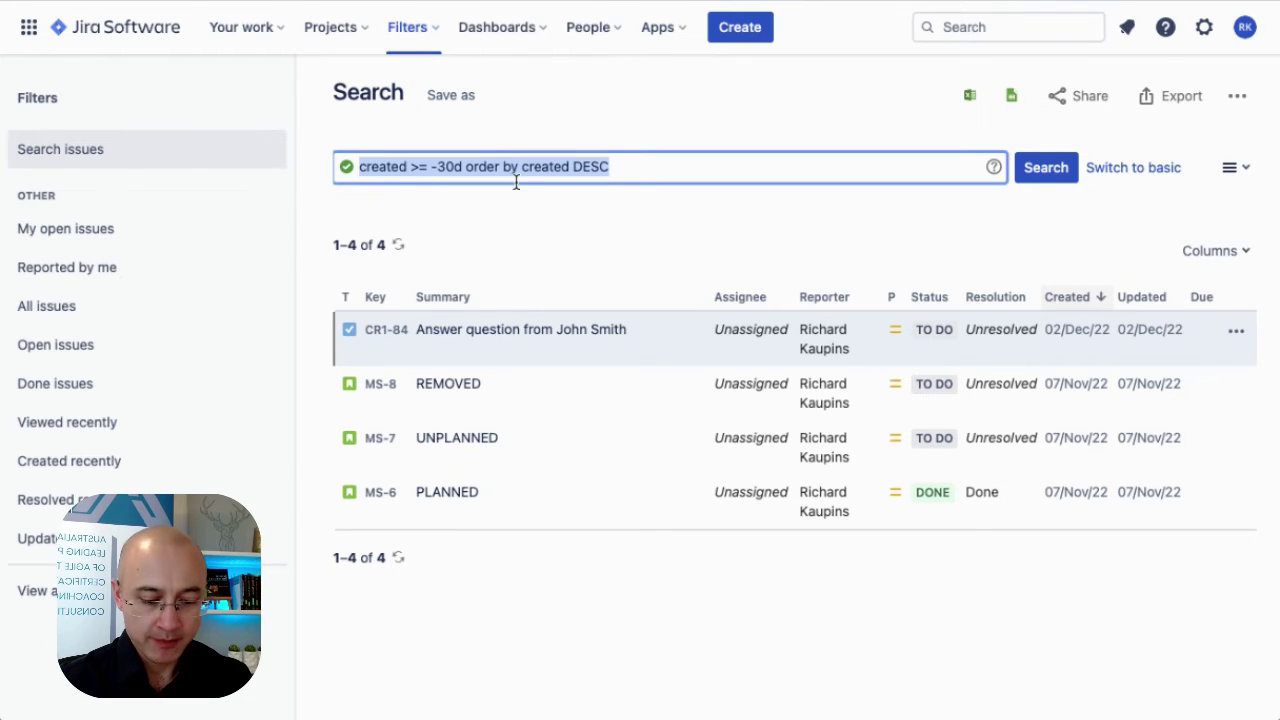
{"action": "type", "text": "spr"}
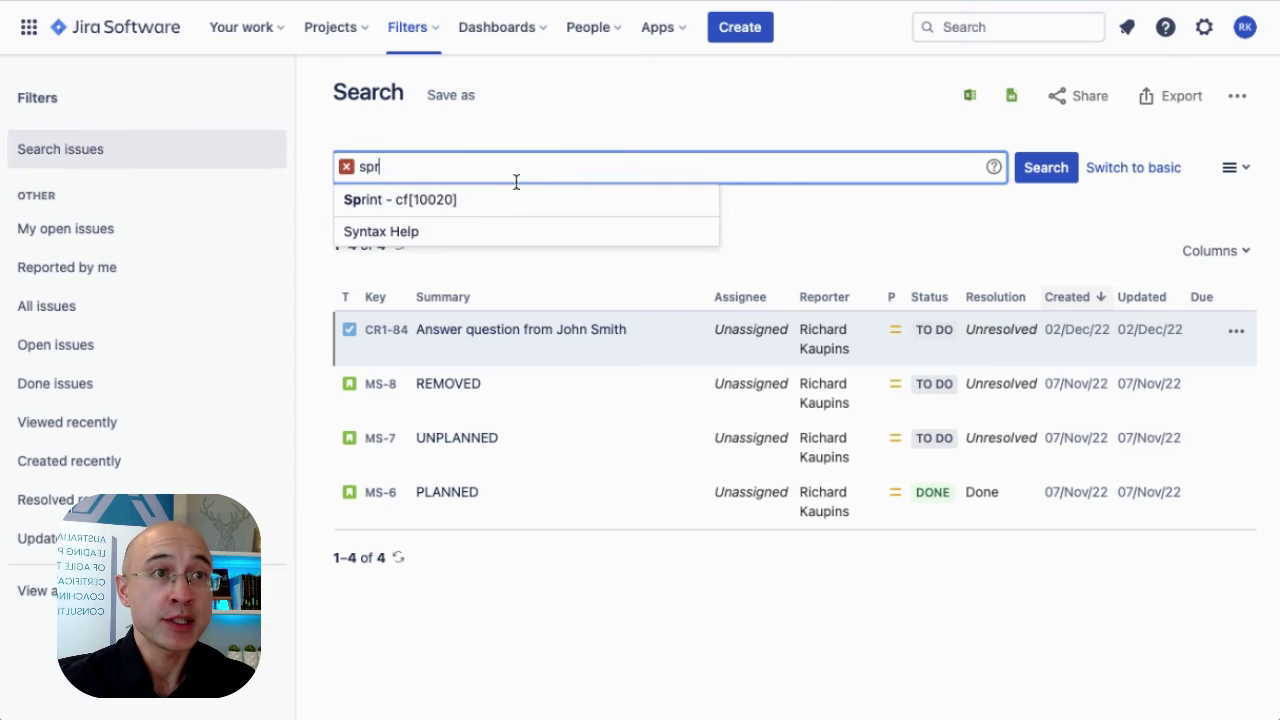
{"action": "type", "text": "int in openSprints("}
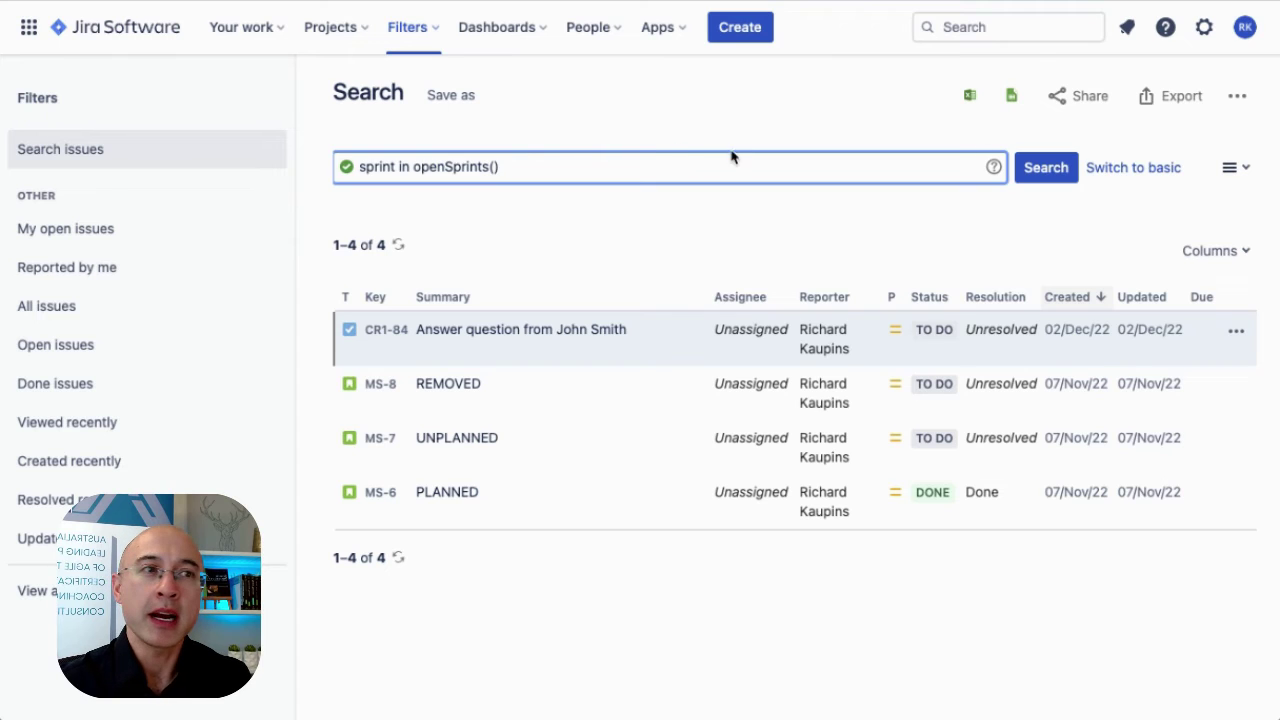
{"action": "left_click", "coordinate": [1024, 172]}
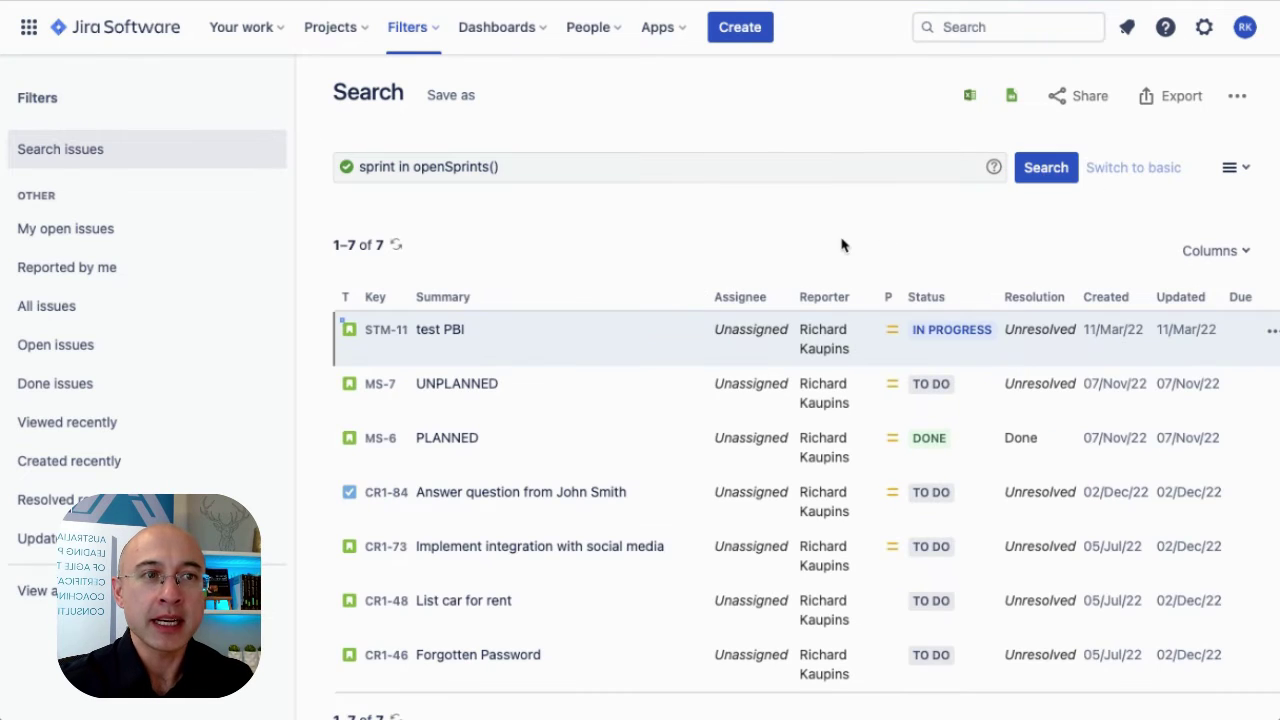
- Extend the query with 'and labels = unplanned' and rerun it
{"action": "left_click", "coordinate": [519, 166]}
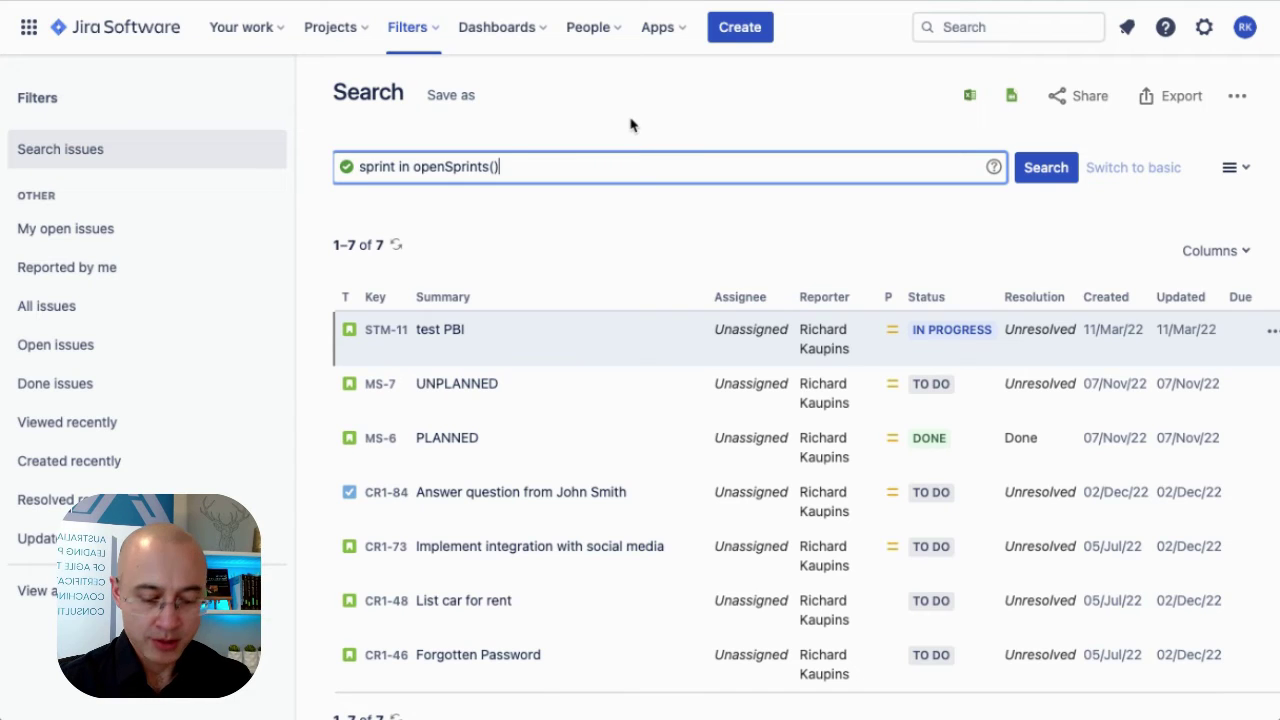
{"action": "type", "text": "and "}
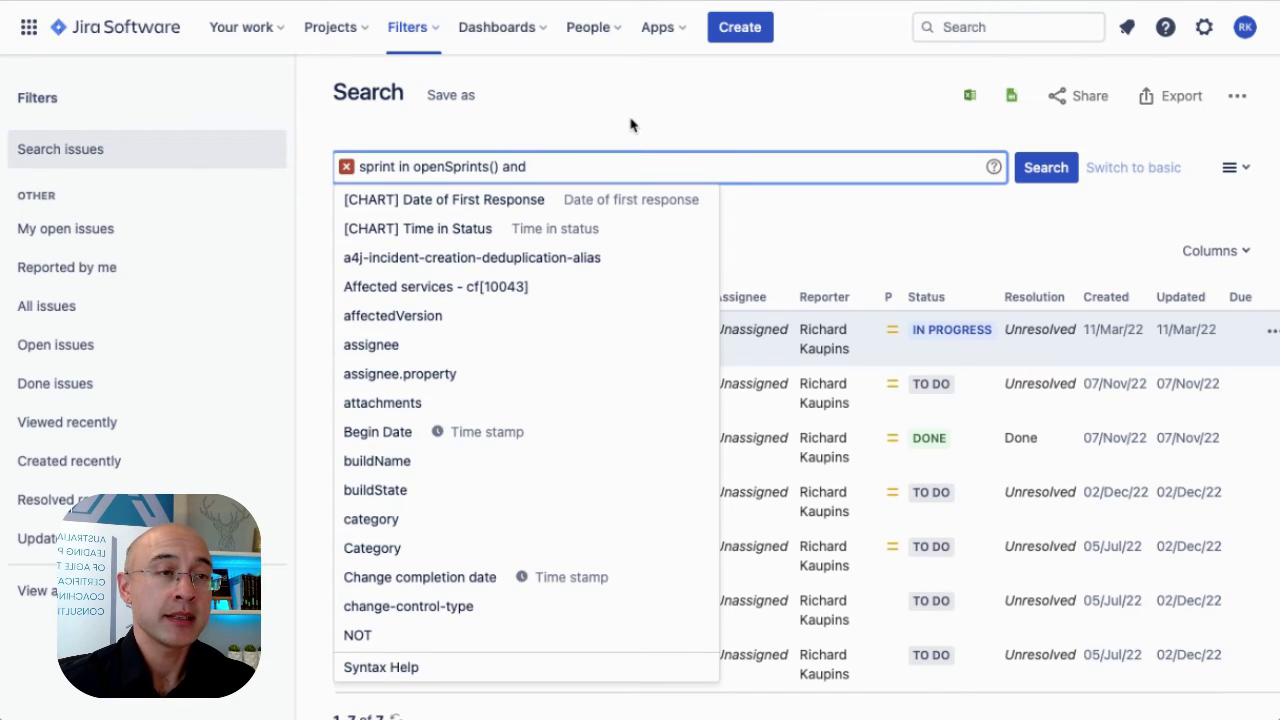
{"action": "type", "text": "label"}
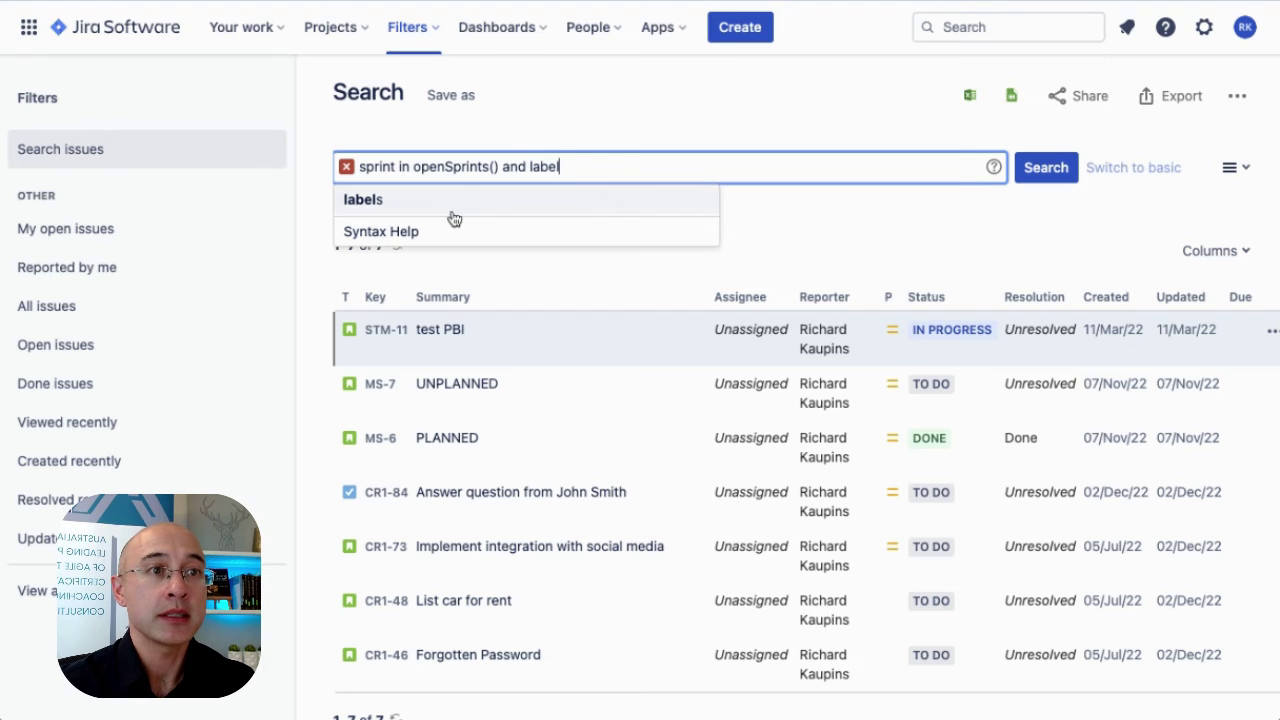
{"action": "left_click", "coordinate": [455, 205]}
{"action": "type", "text": "= unplanned"}
{"action": "left_click", "coordinate": [1042, 170]}
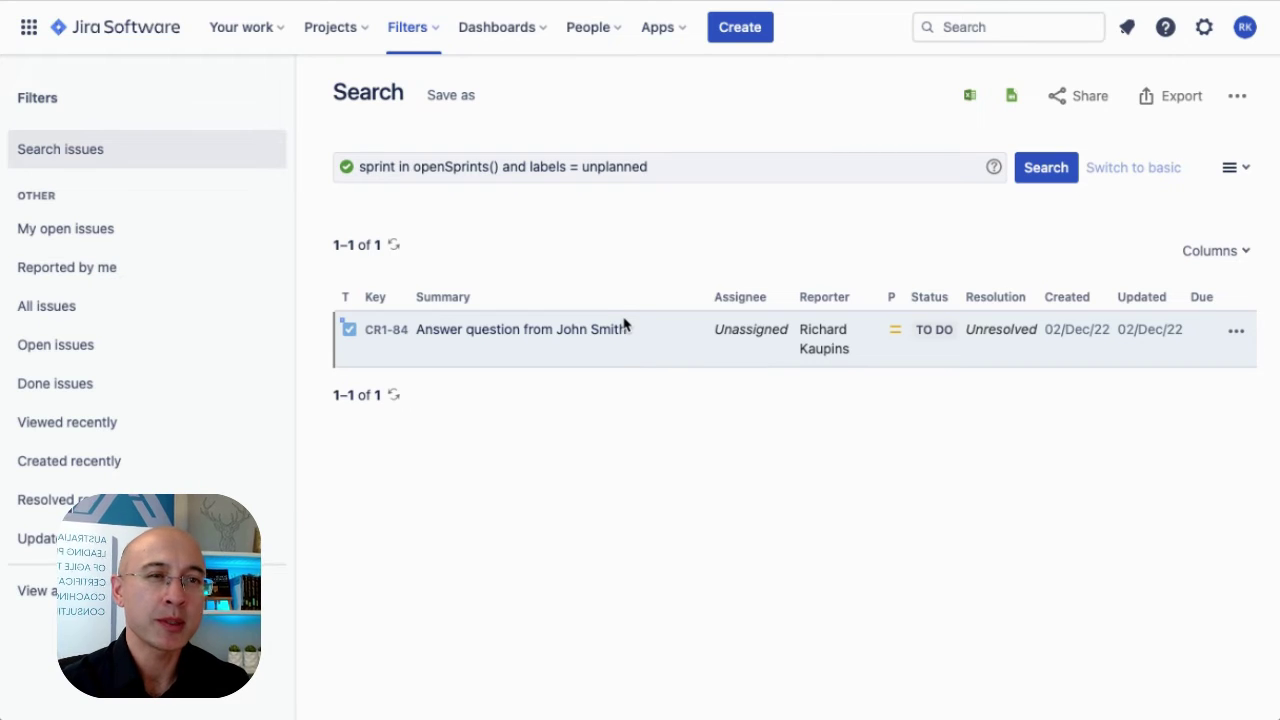
- Add 'and project = "1 on 1 Car Rentals"' to the query and rerun it
{"action": "left_click", "coordinate": [737, 169]}
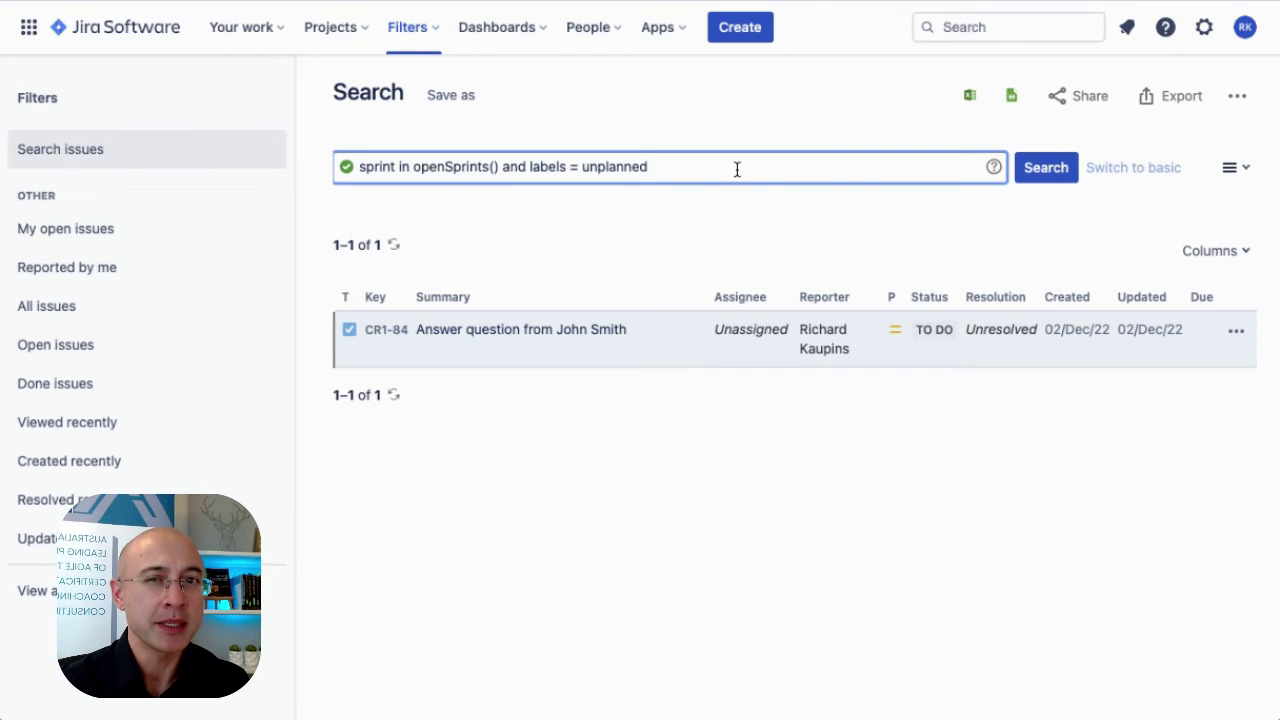
{"action": "type", "text": "and project ="}
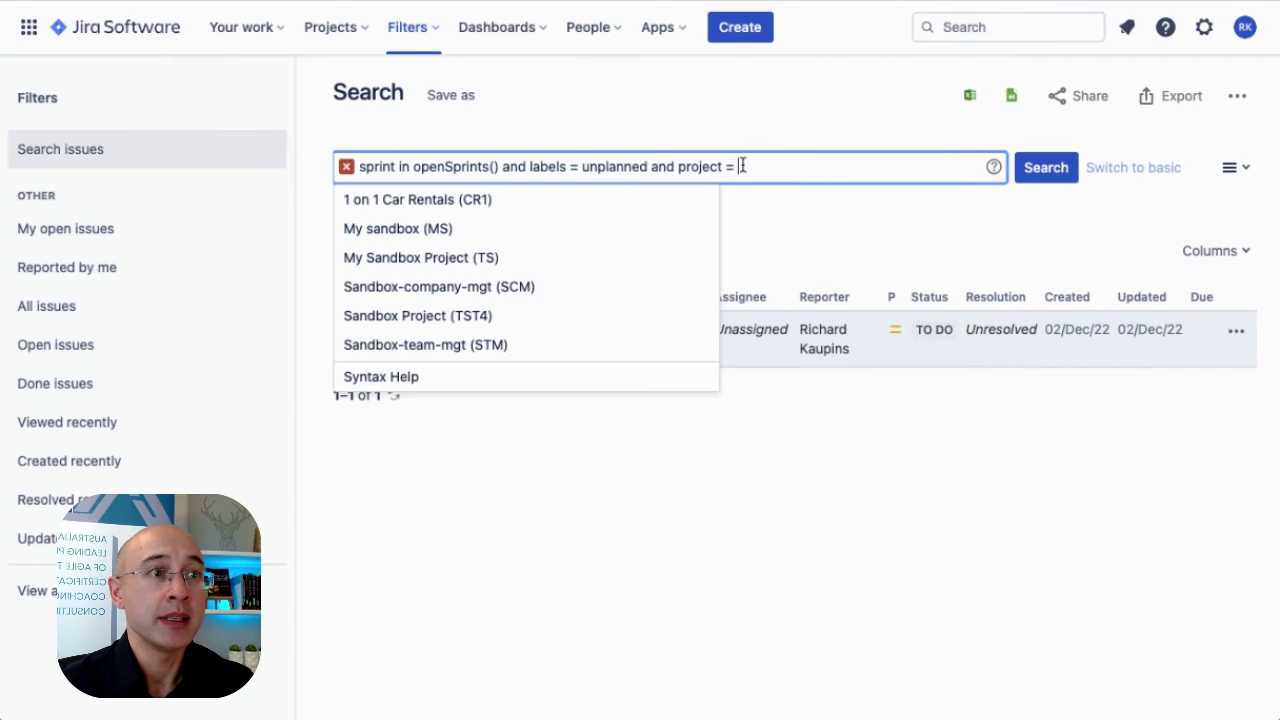
{"action": "left_click", "coordinate": [451, 199]}
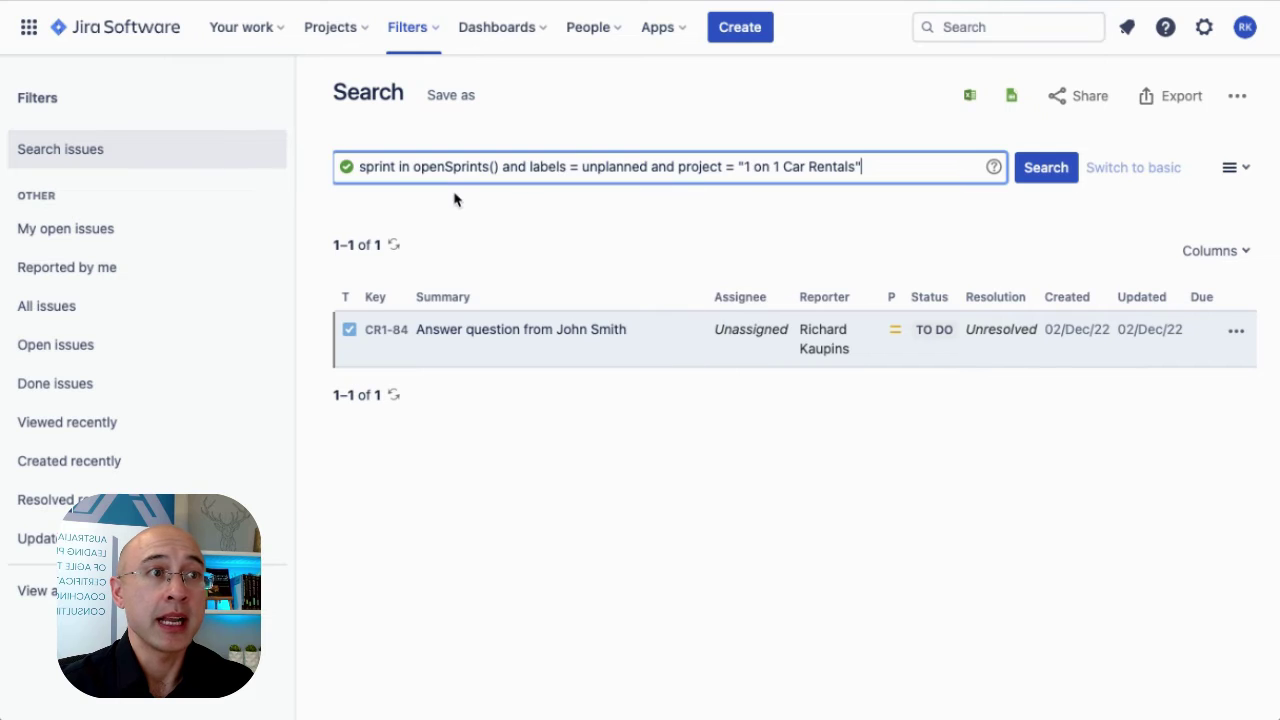
{"action": "left_click", "coordinate": [1046, 168]}
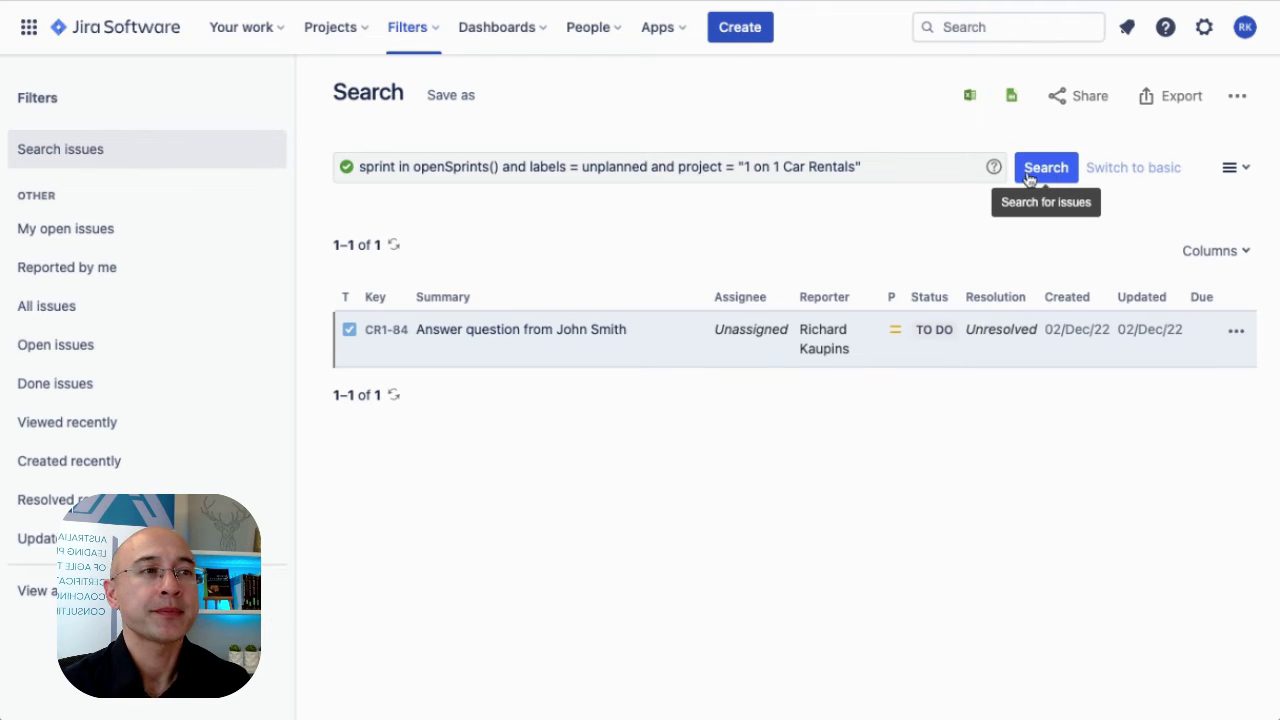
- Save the search returning CR1-84 as a filter named 'Unplanned work'
{"action": "left_click", "coordinate": [447, 96]}
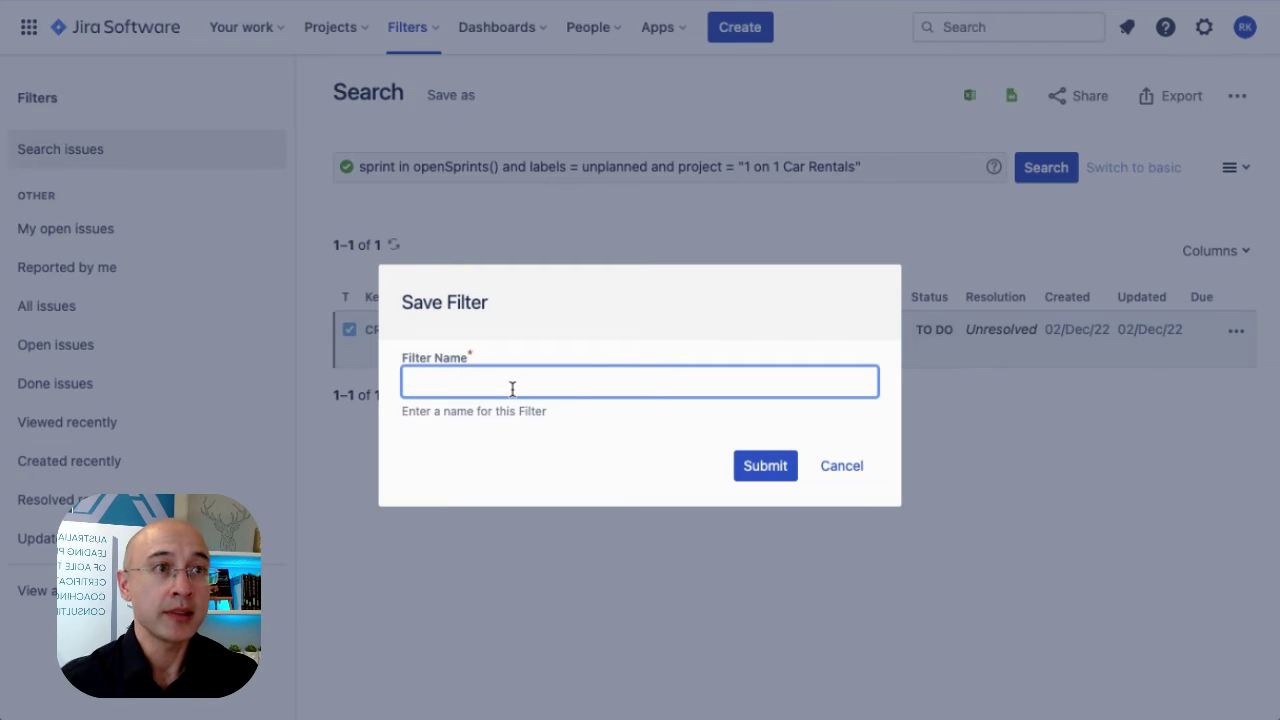
{"action": "type", "text": "Unplanned work"}
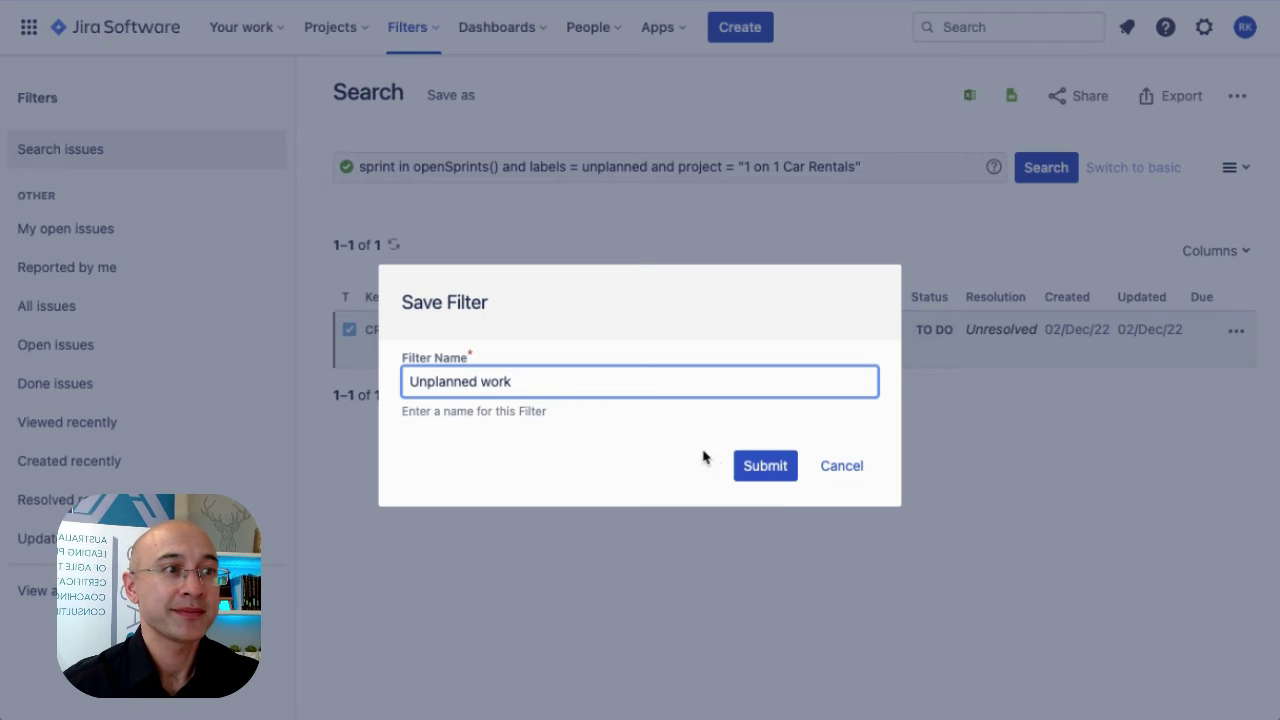
{"action": "left_click", "coordinate": [752, 465]}
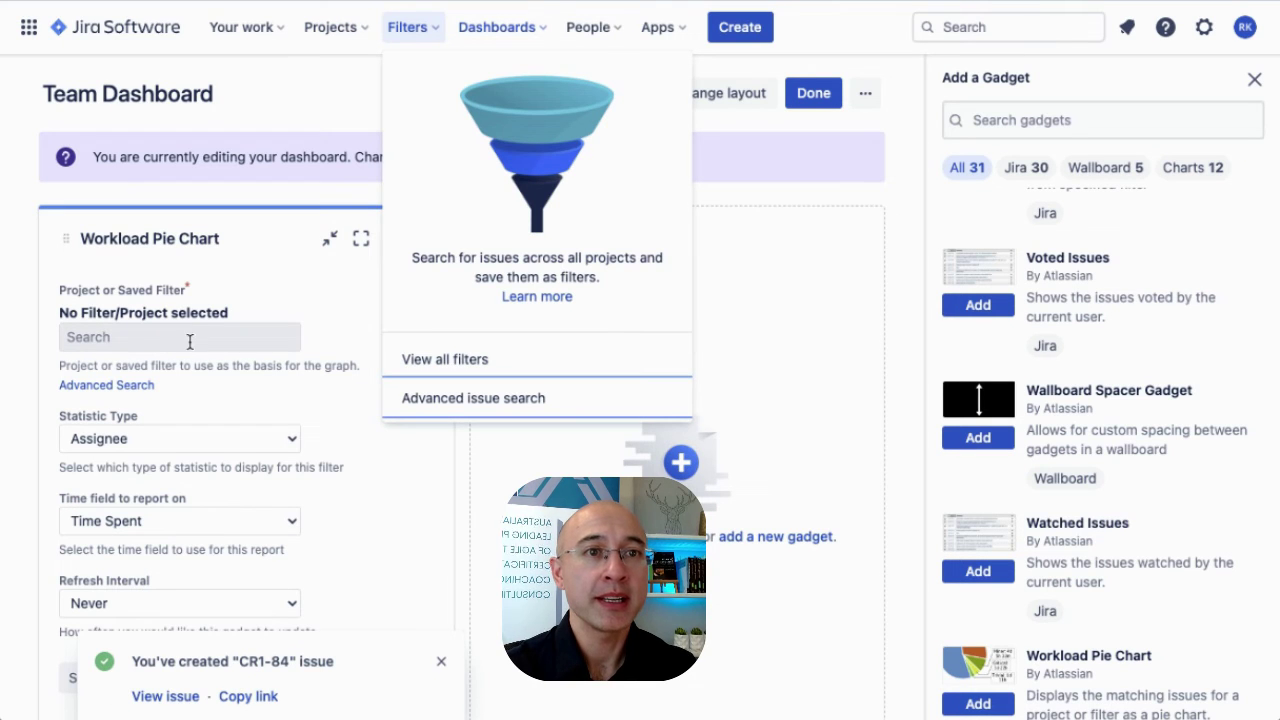
- Point the Workload Pie Chart at the 'Unplanned work' saved filter
{"action": "left_click", "coordinate": [190, 337]}
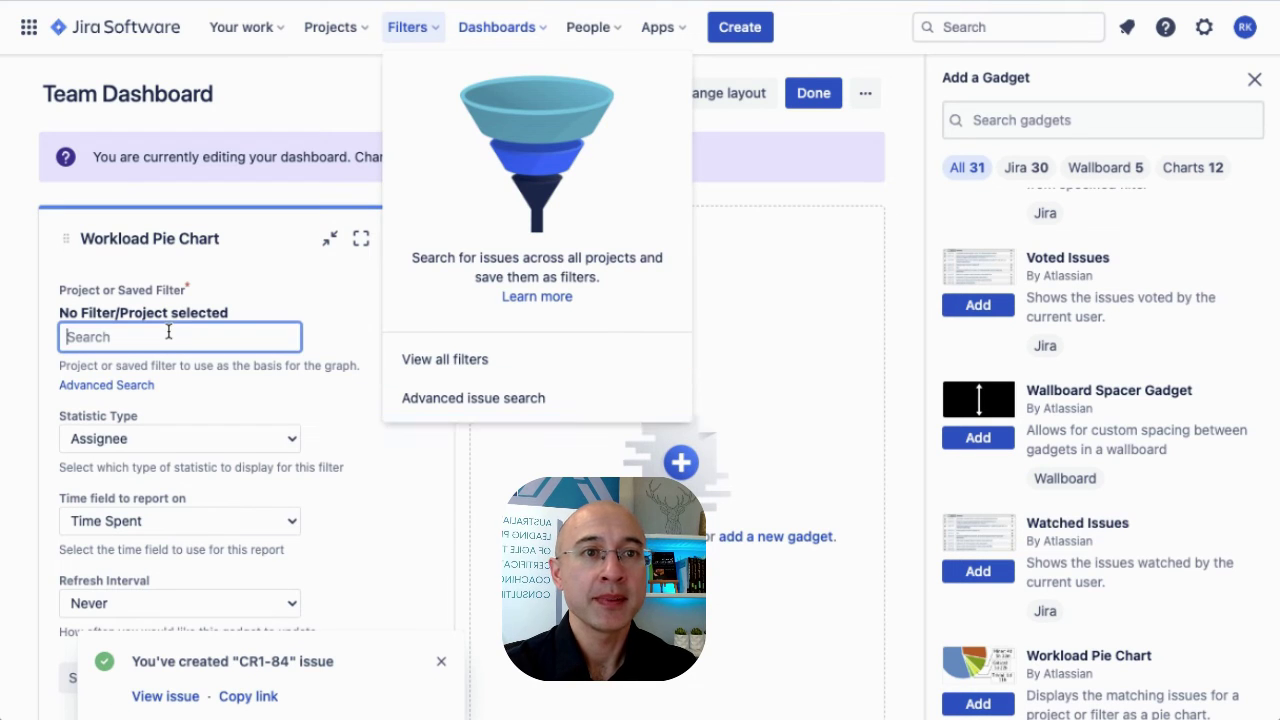
{"action": "type", "text": "unp"}
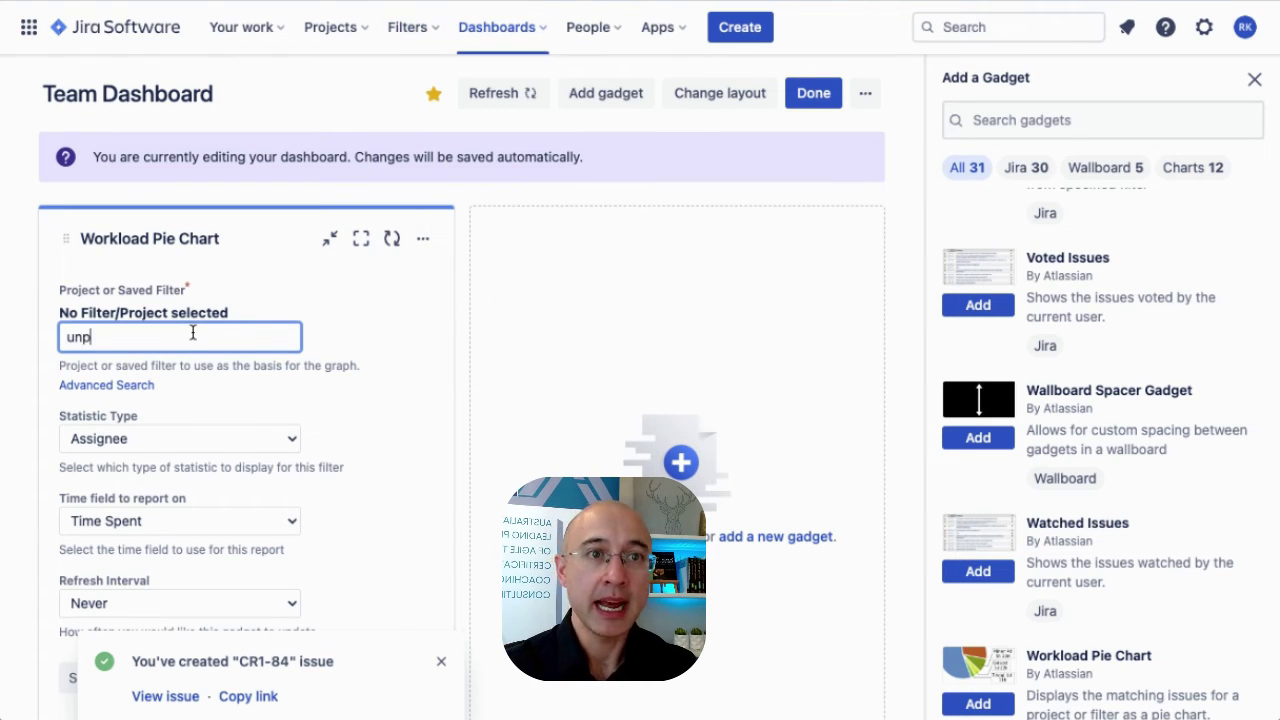
{"action": "type", "text": "l"}
{"action": "left_click", "coordinate": [145, 400]}
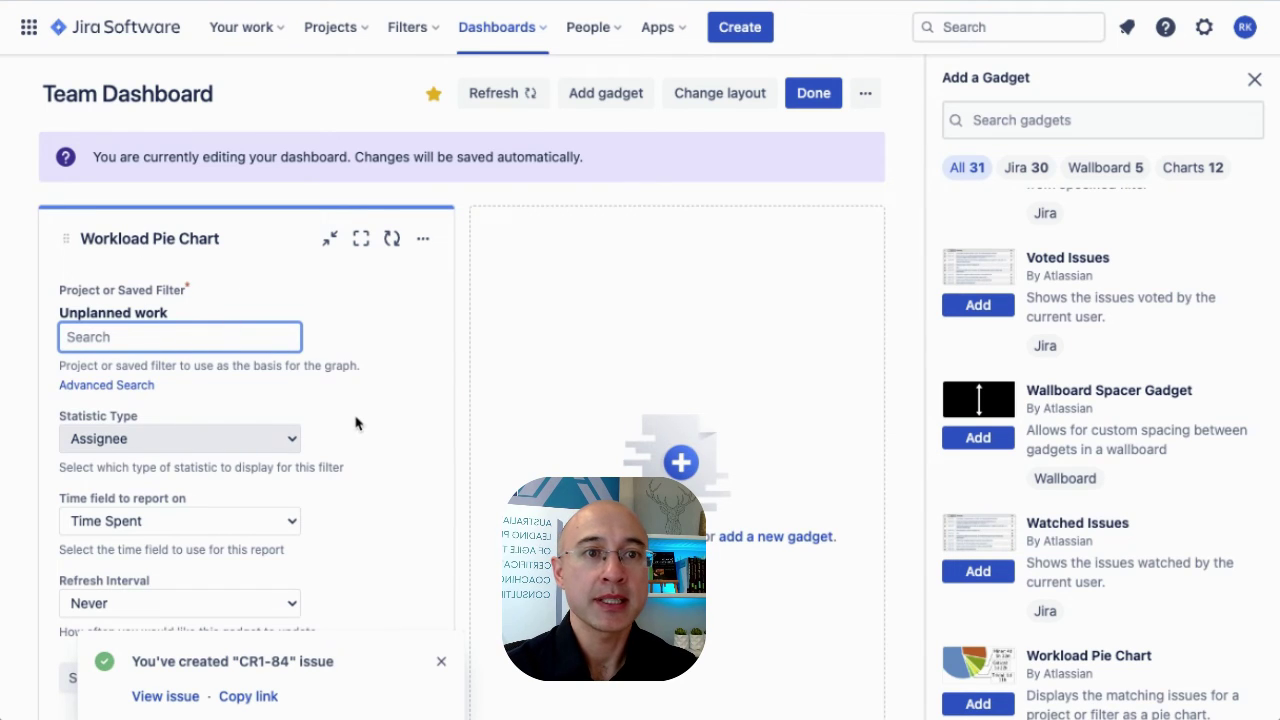
{"action": "scroll", "coordinate": [365, 422], "scroll_direction": "down", "scroll_amount": 1}
- Set statistic type to Status and time field to Time Spent, then save the chart
{"action": "left_click", "coordinate": [165, 427]}
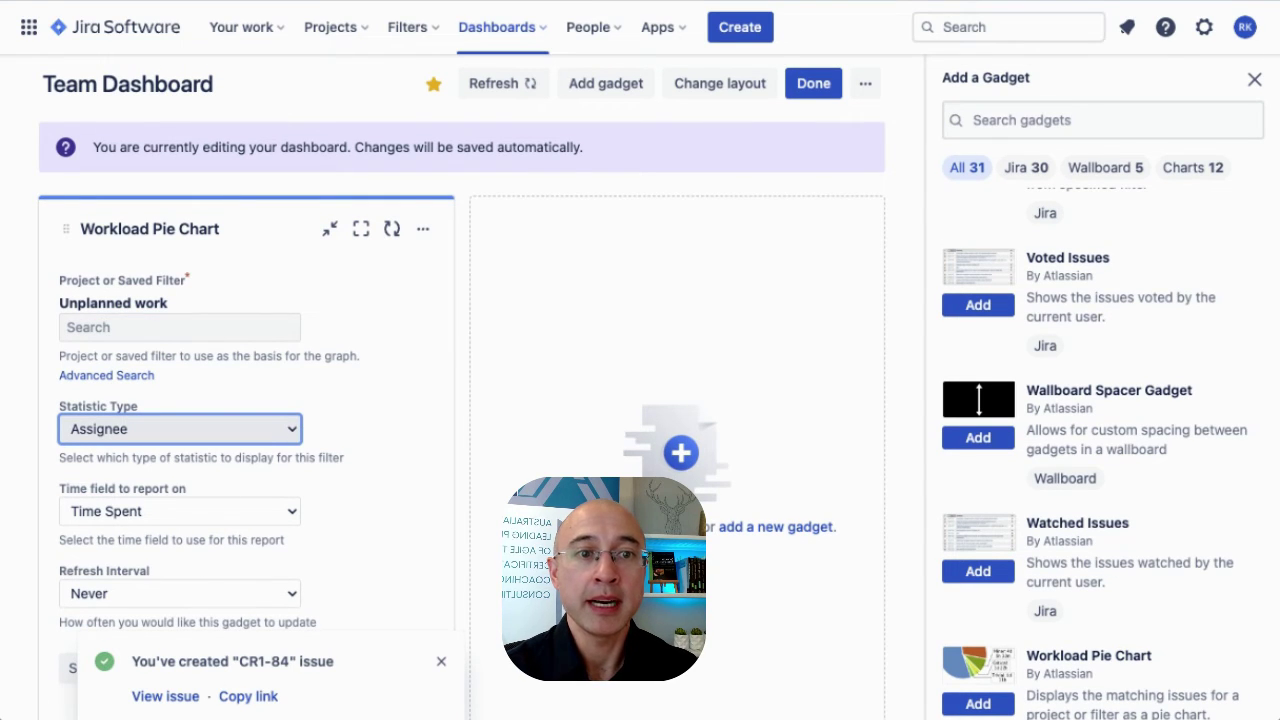
{"action": "key", "text": "s"}
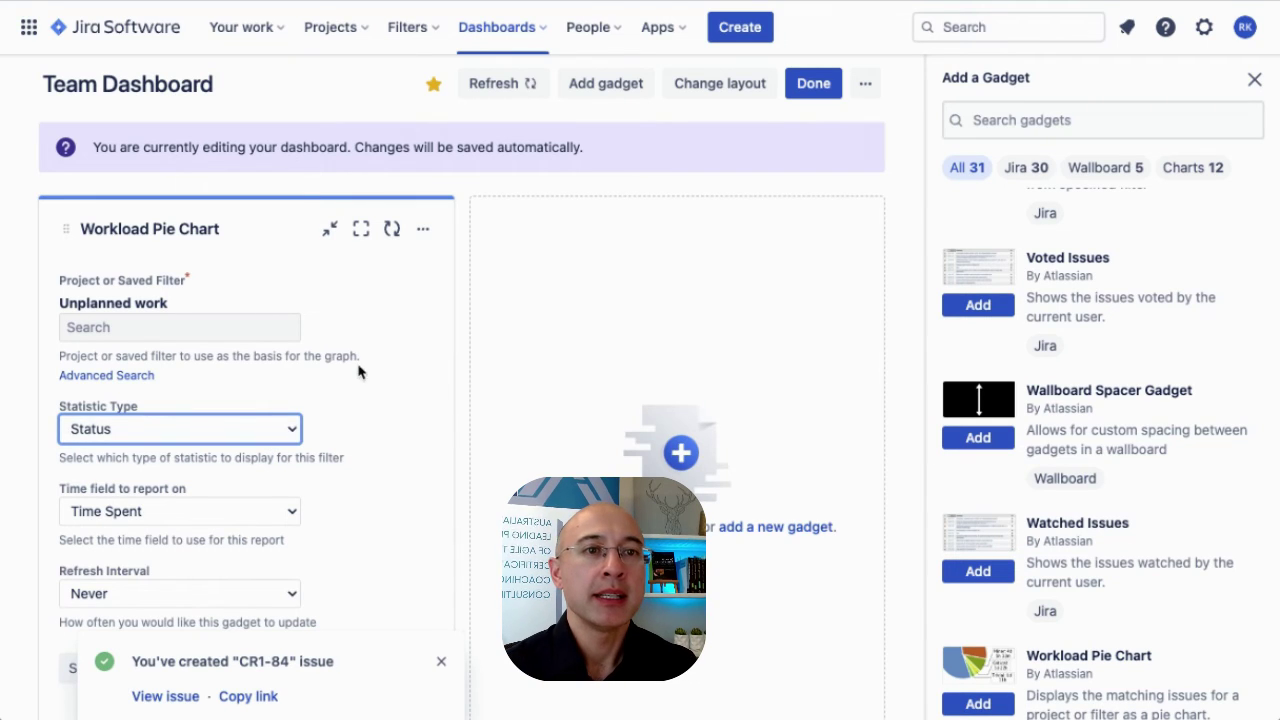
{"action": "left_click", "coordinate": [136, 513]}
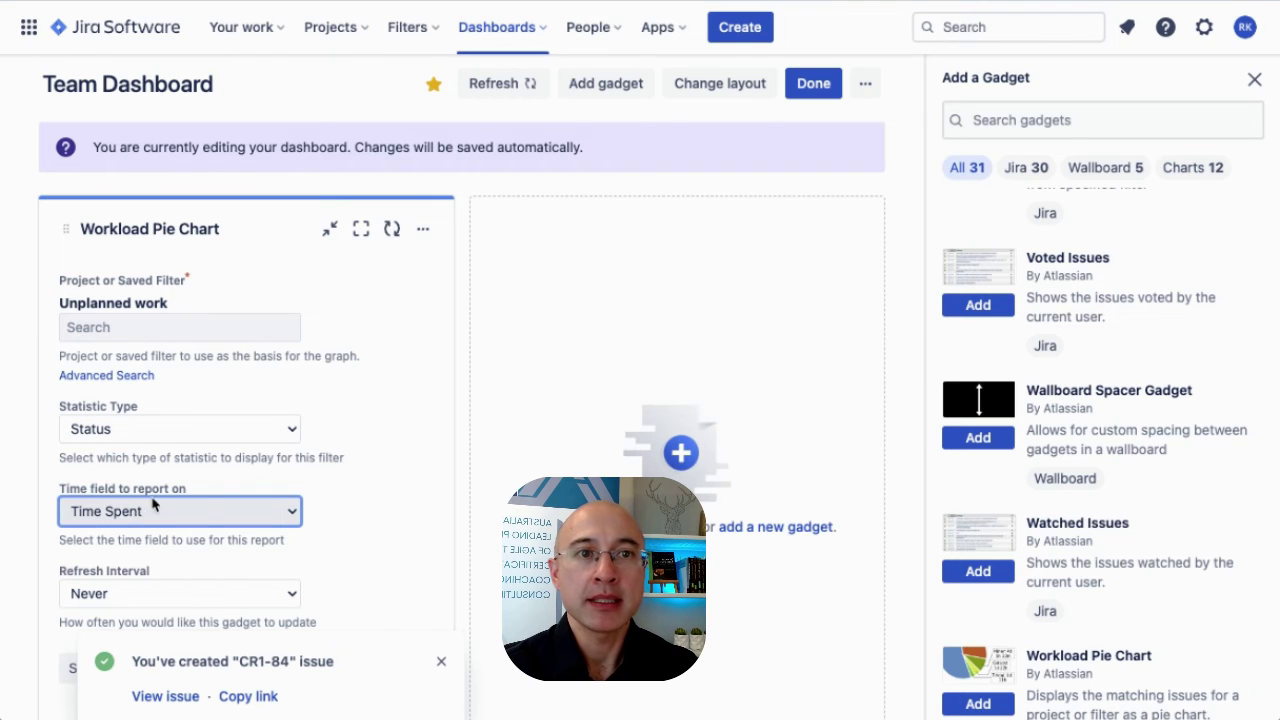
{"action": "left_click", "coordinate": [441, 662]}
{"action": "left_click", "coordinate": [446, 665]}
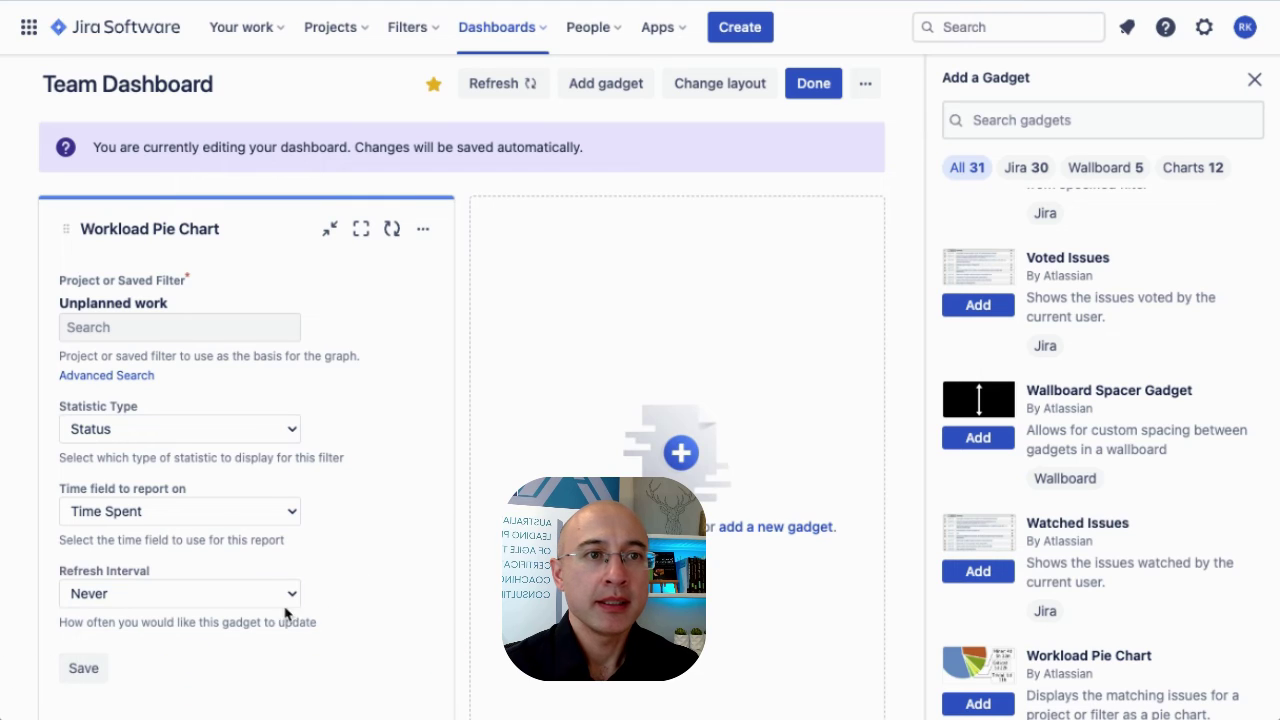
{"action": "left_click", "coordinate": [92, 673]}
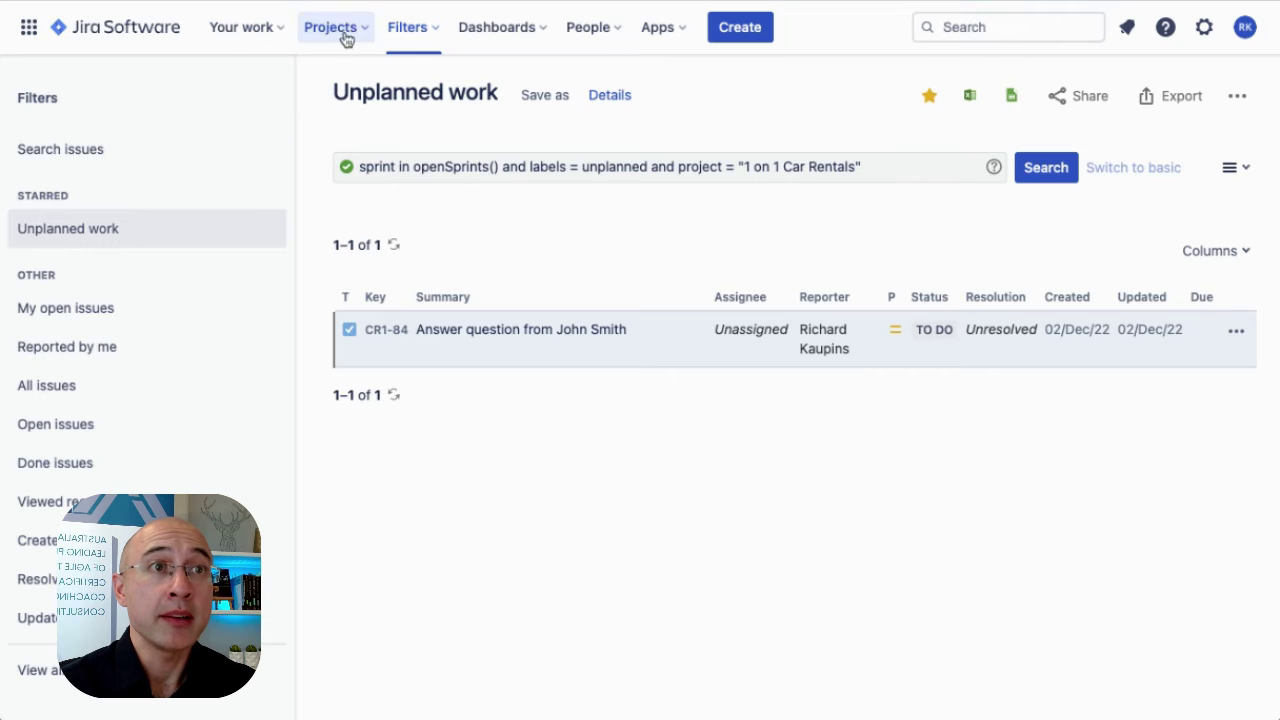
- Go to the 1 on 1 Car Rentals project backlog
{"action": "left_click", "coordinate": [368, 38]}
{"action": "left_click", "coordinate": [397, 122]}
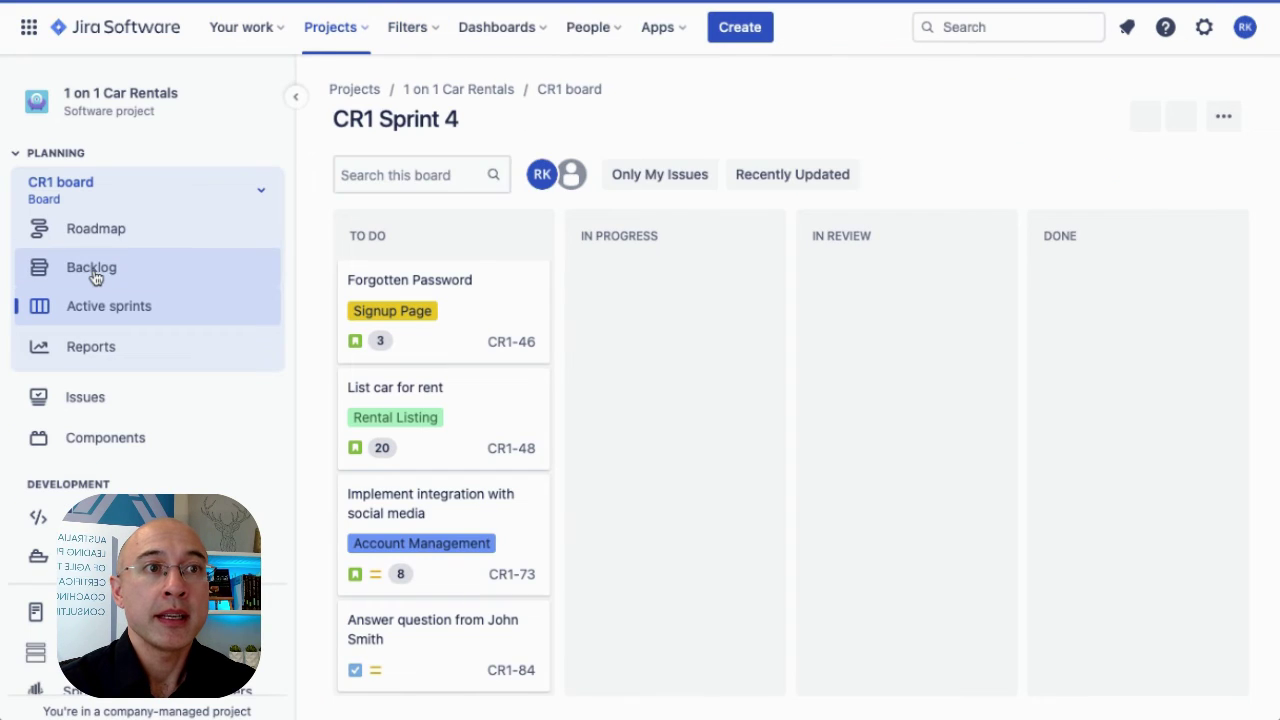
{"action": "left_click", "coordinate": [100, 277]}
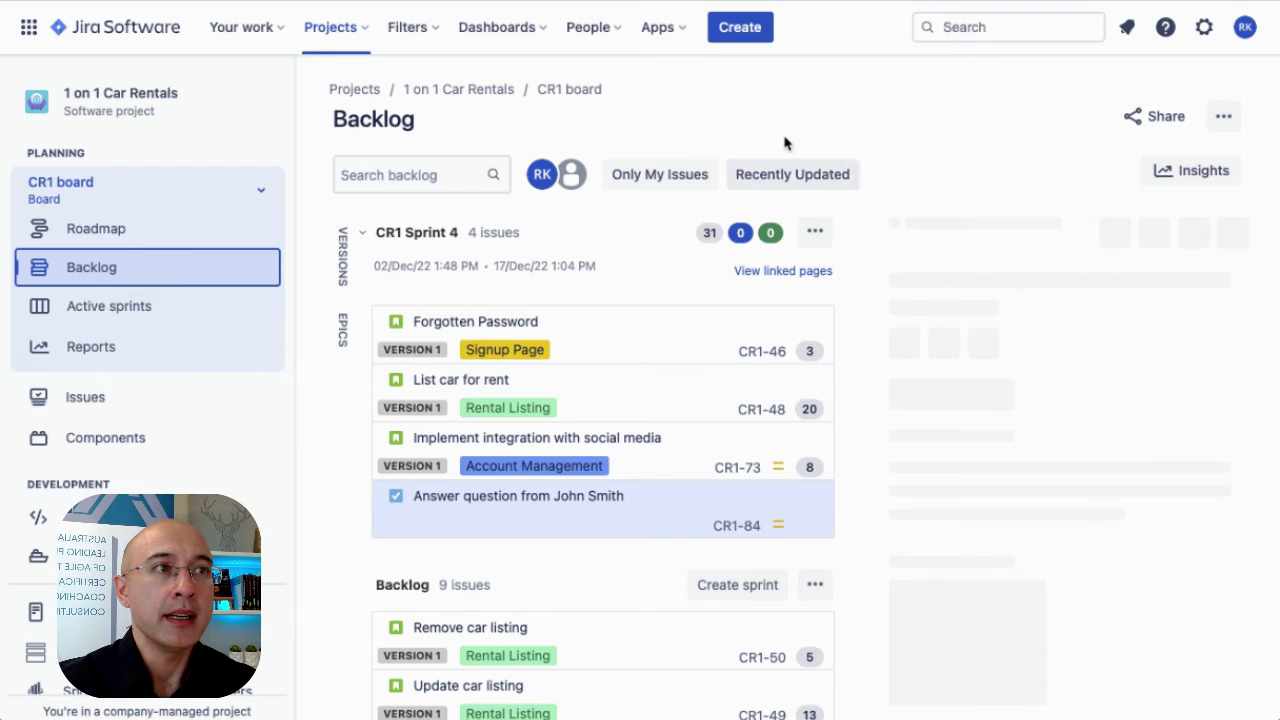
- Create a task with the summary 'Cleanse data in production'
{"action": "left_click", "coordinate": [745, 30]}
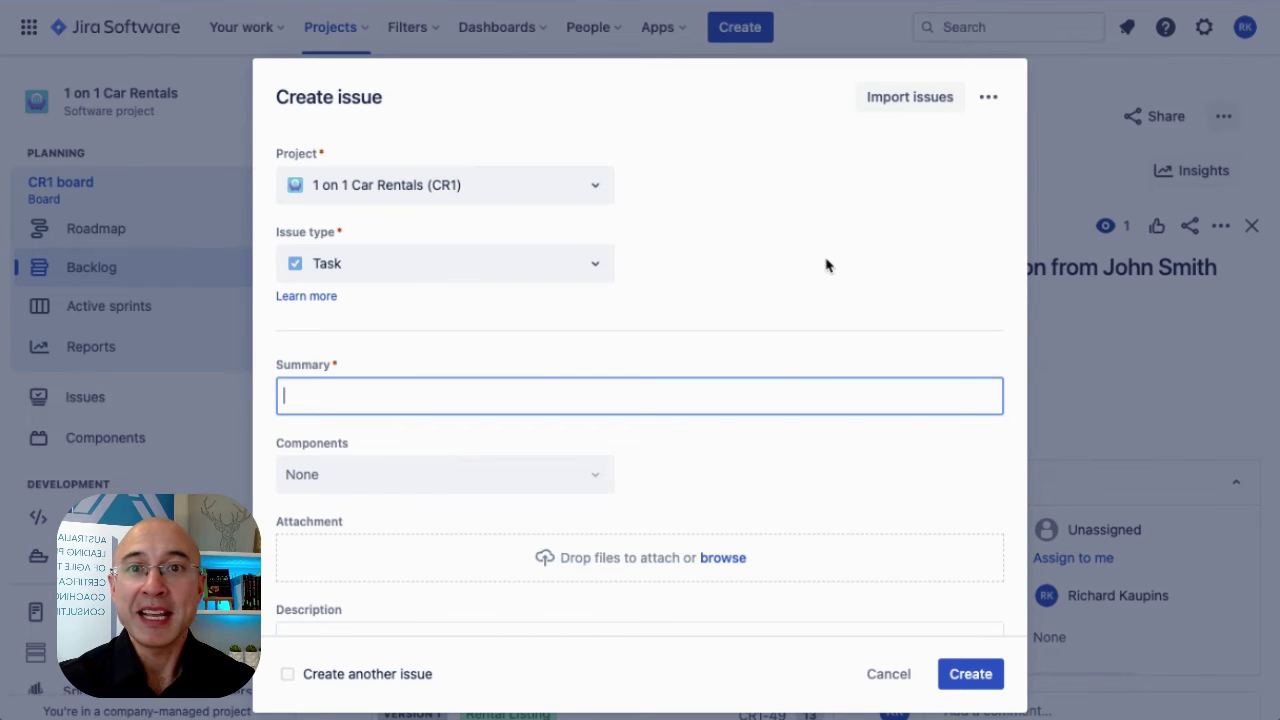
{"action": "type", "text": "Cleanse d"}
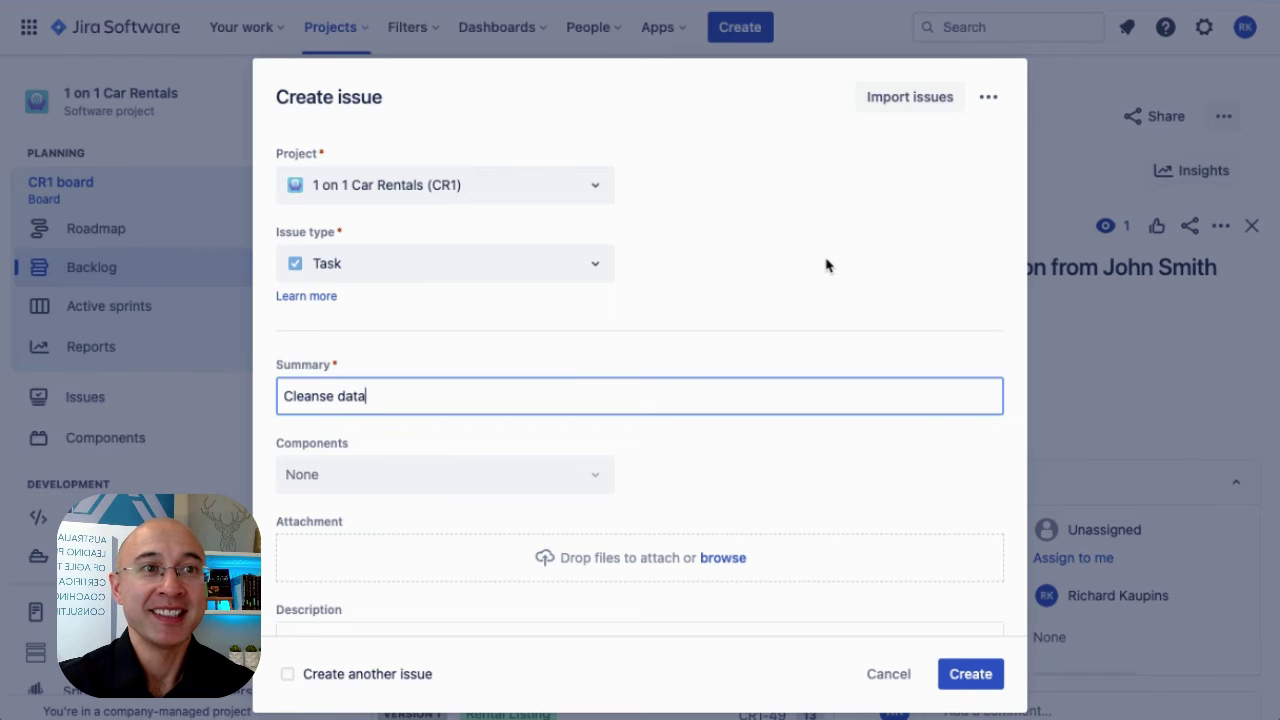
{"action": "type", "text": "ata"}
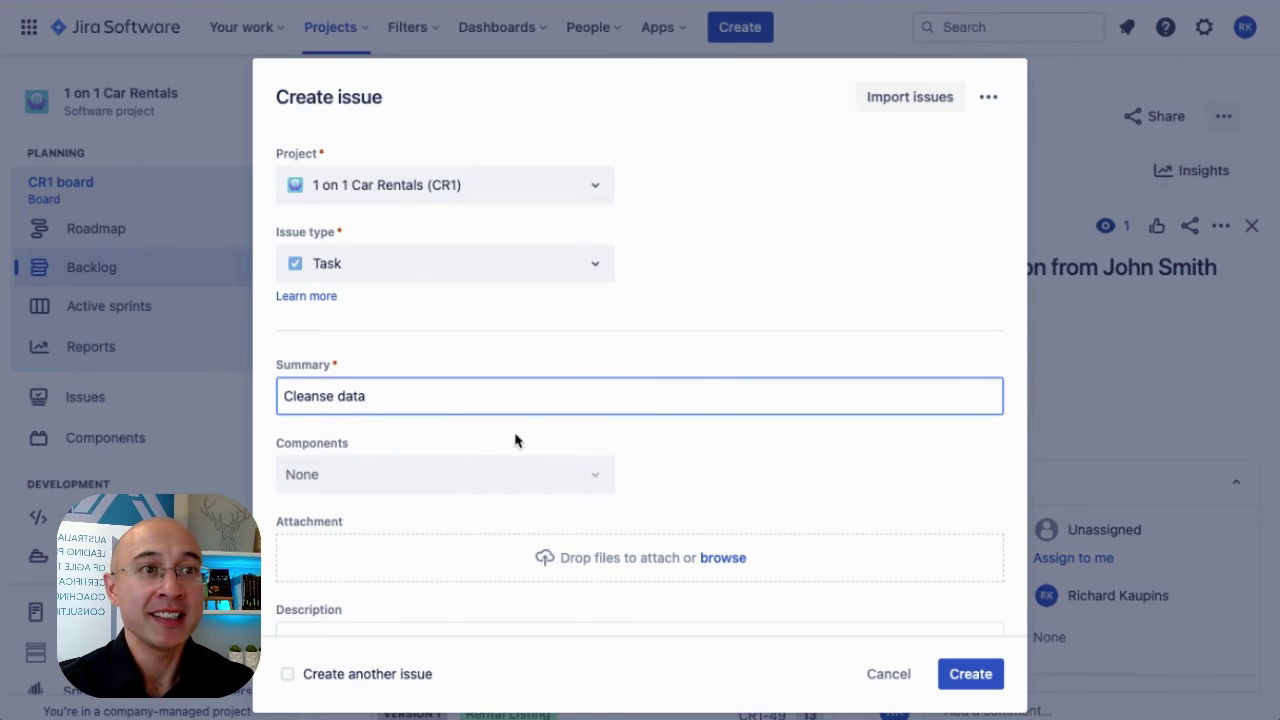
{"action": "type", "text": " in prod"}
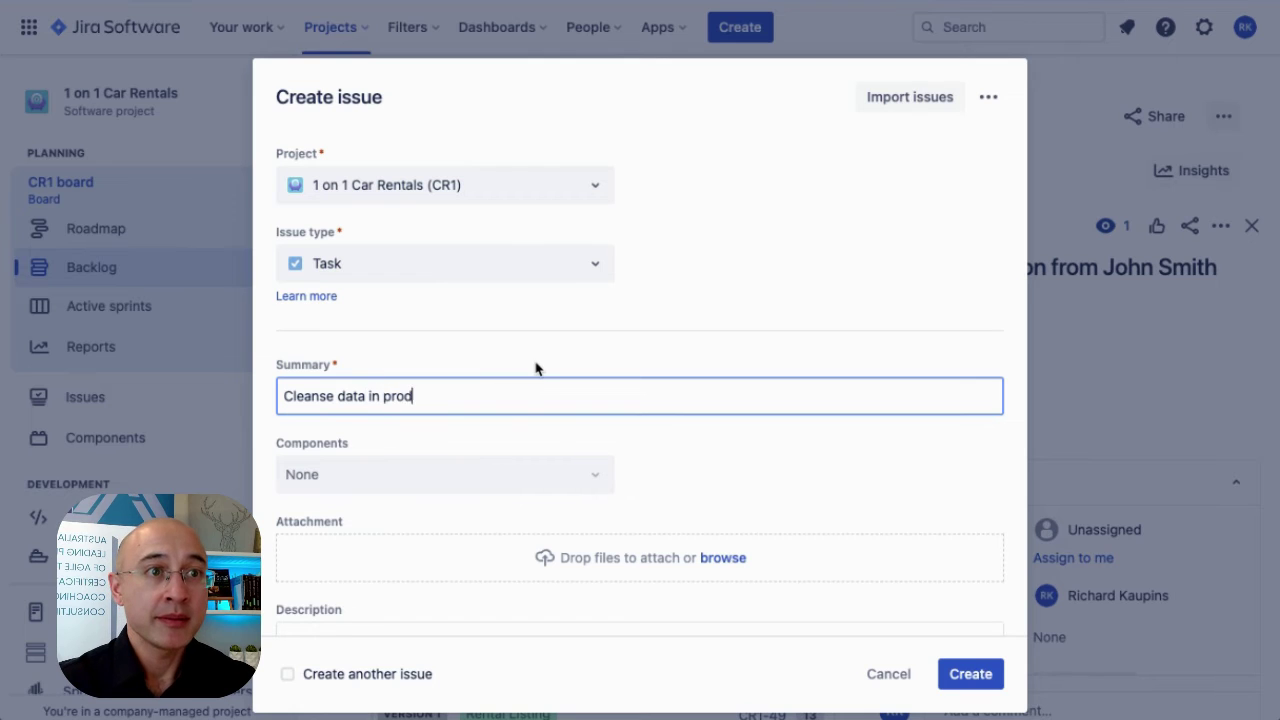
{"action": "type", "text": "uction"}
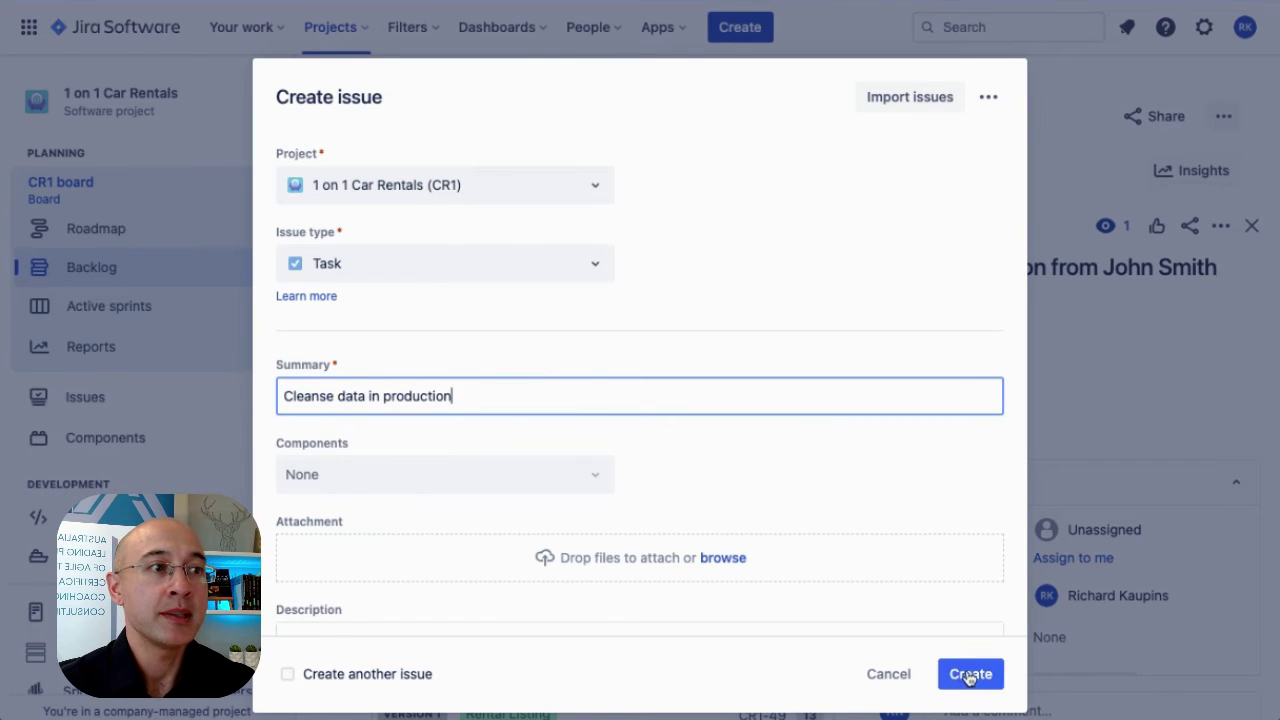
{"action": "left_click", "coordinate": [962, 676]}
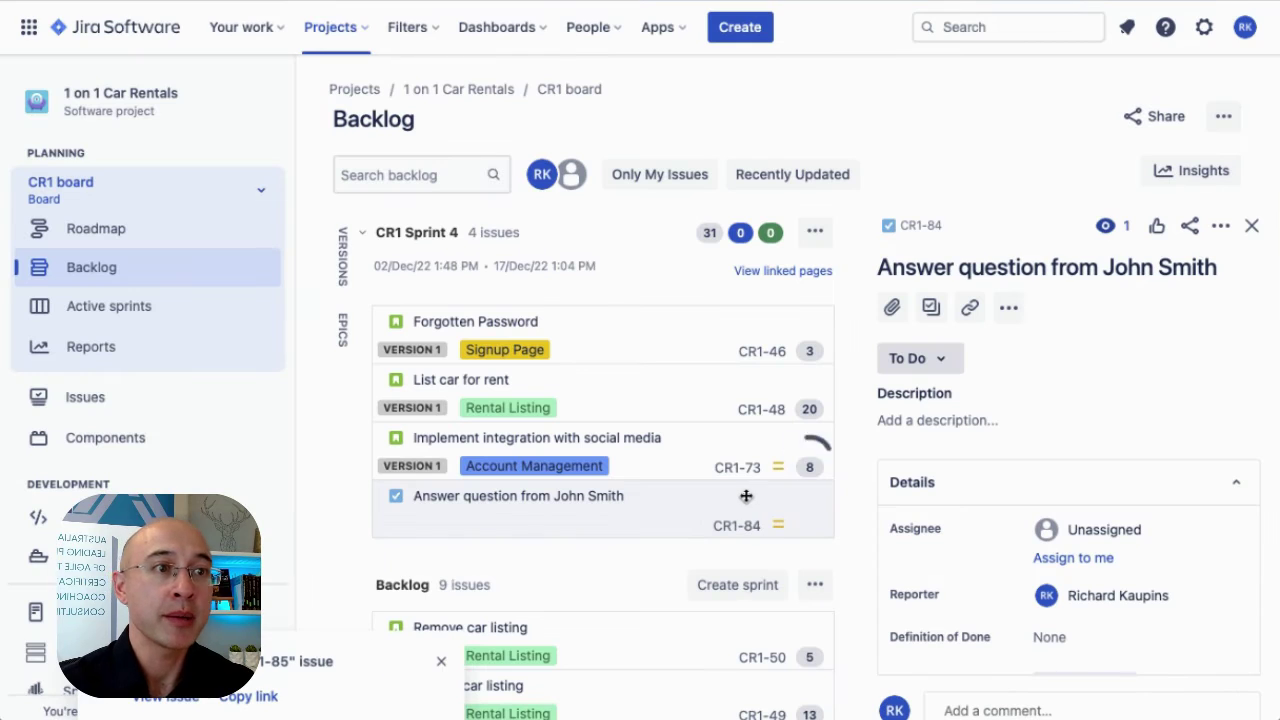
- Move CR1-85 from the backlog into CR1 Sprint 4
{"action": "left_click", "coordinate": [566, 628]}
{"action": "mouse_move", "coordinate": [566, 634]}
{"action": "left_mouse_down"}
{"action": "mouse_move", "coordinate": [559, 536]}
{"action": "mouse_move", "coordinate": [566, 571]}
{"action": "left_mouse_up"}
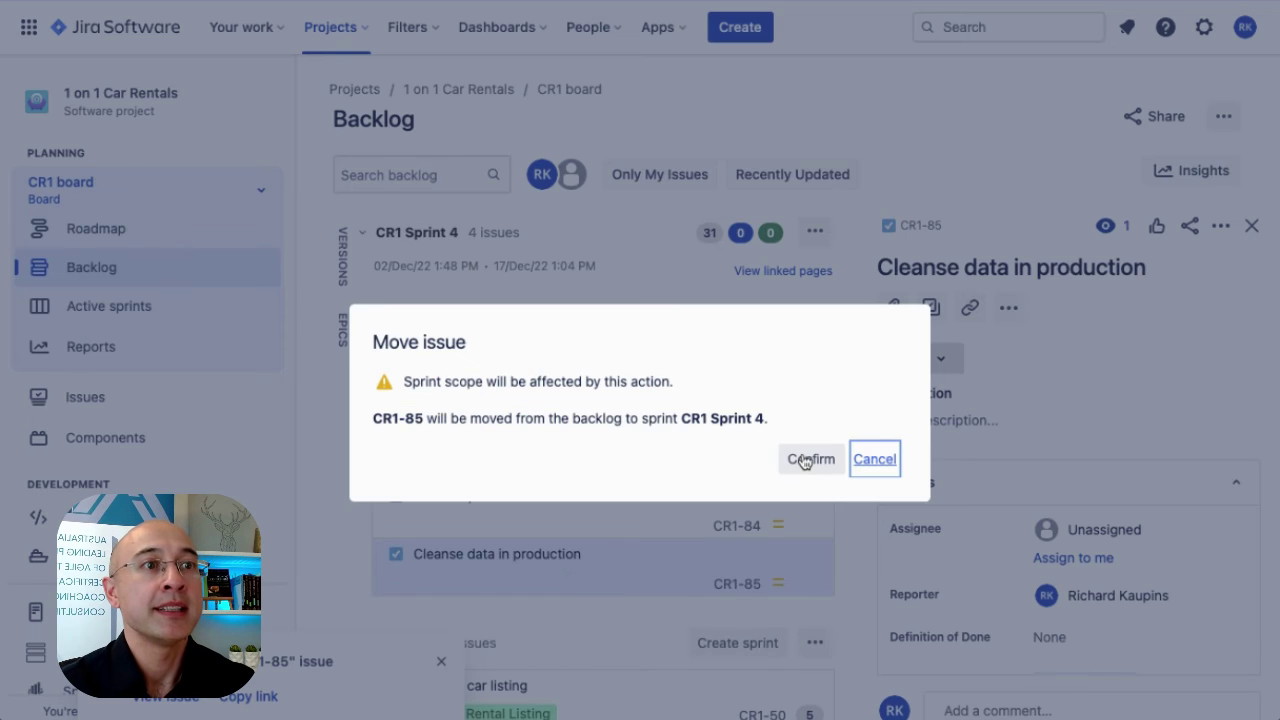
{"action": "left_click", "coordinate": [804, 460]}
- Add the label 'unplanned' to CR1-85
{"action": "scroll", "coordinate": [1037, 477], "scroll_direction": "down", "scroll_amount": 3}
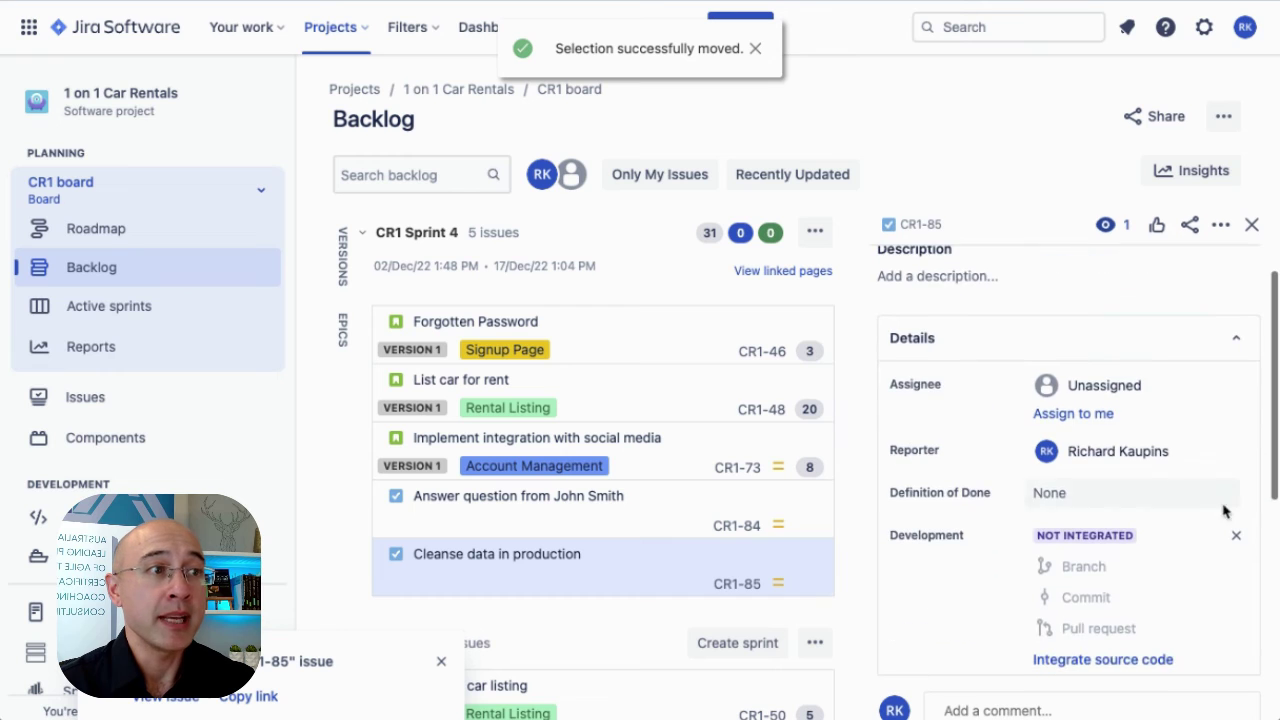
{"action": "scroll", "coordinate": [1080, 517], "scroll_direction": "down", "scroll_amount": 3}
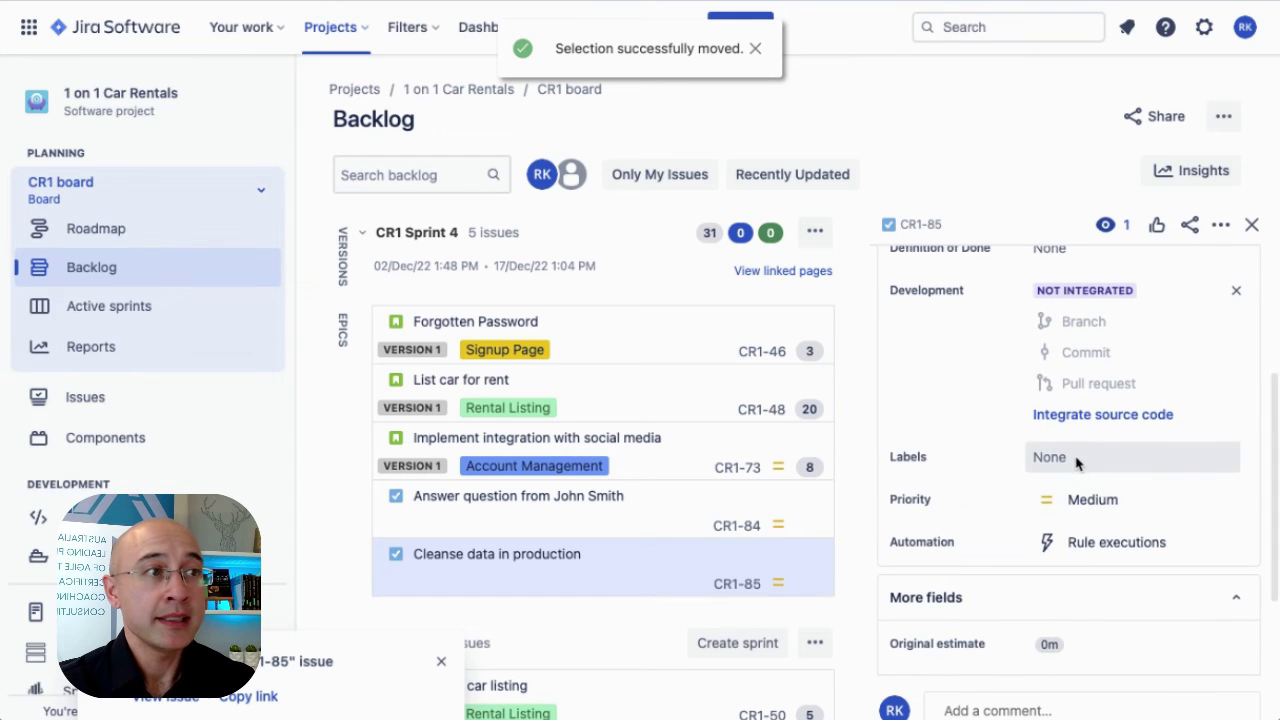
{"action": "left_click", "coordinate": [1077, 458]}
{"action": "type", "text": "unplanned"}
{"action": "left_click", "coordinate": [1086, 534]}
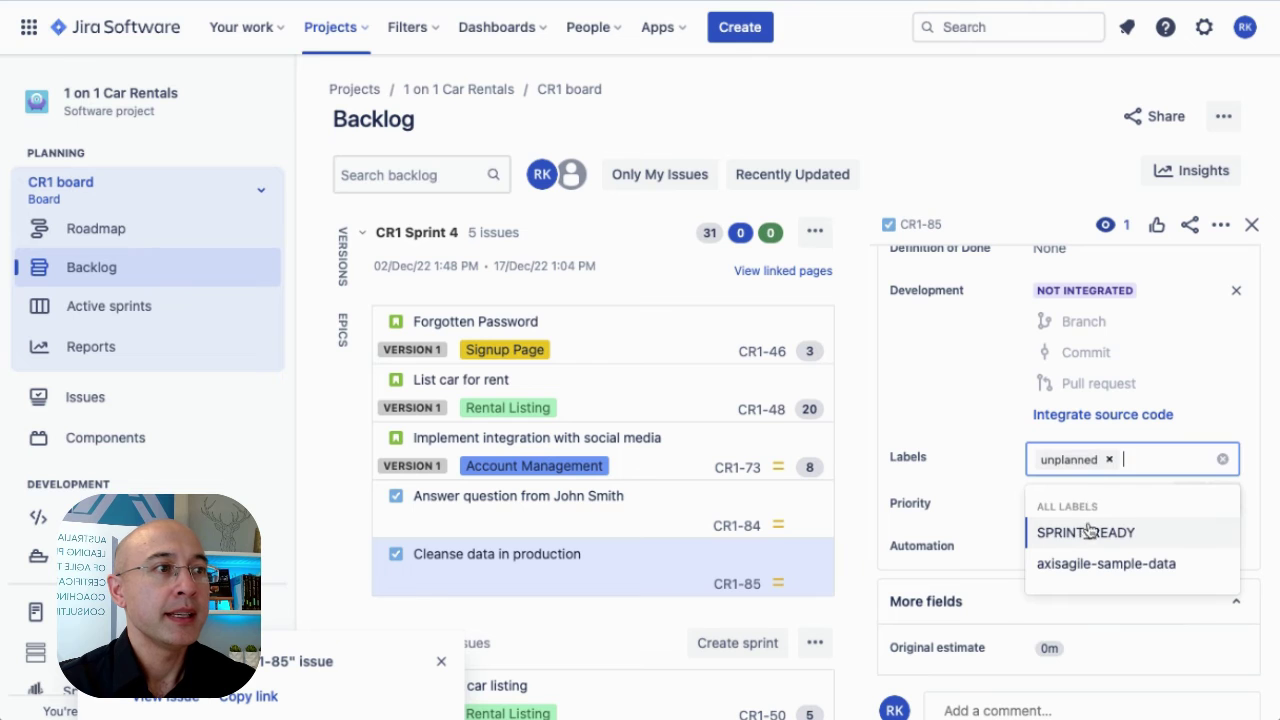
- Finish the labels edit and log 8h as time spent on CR1-85
{"action": "left_click", "coordinate": [968, 412]}
{"action": "scroll", "coordinate": [970, 420], "scroll_direction": "down", "scroll_amount": 3}
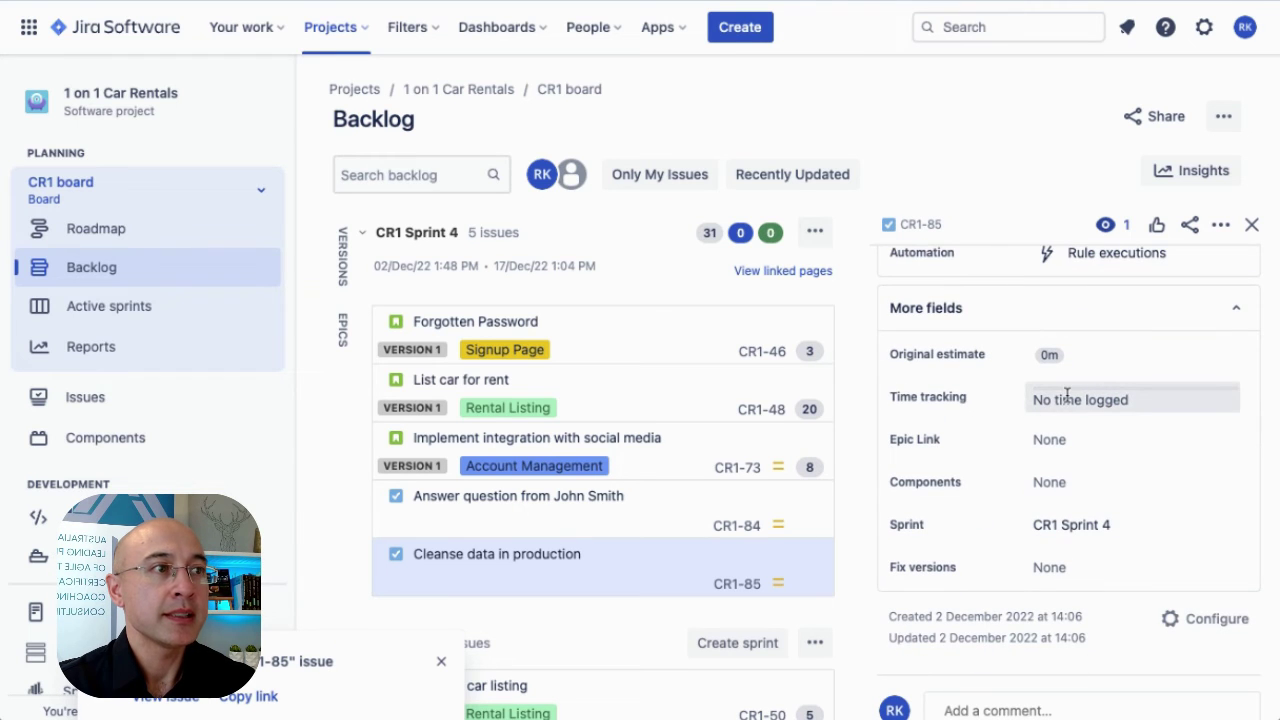
{"action": "left_click", "coordinate": [1067, 396]}
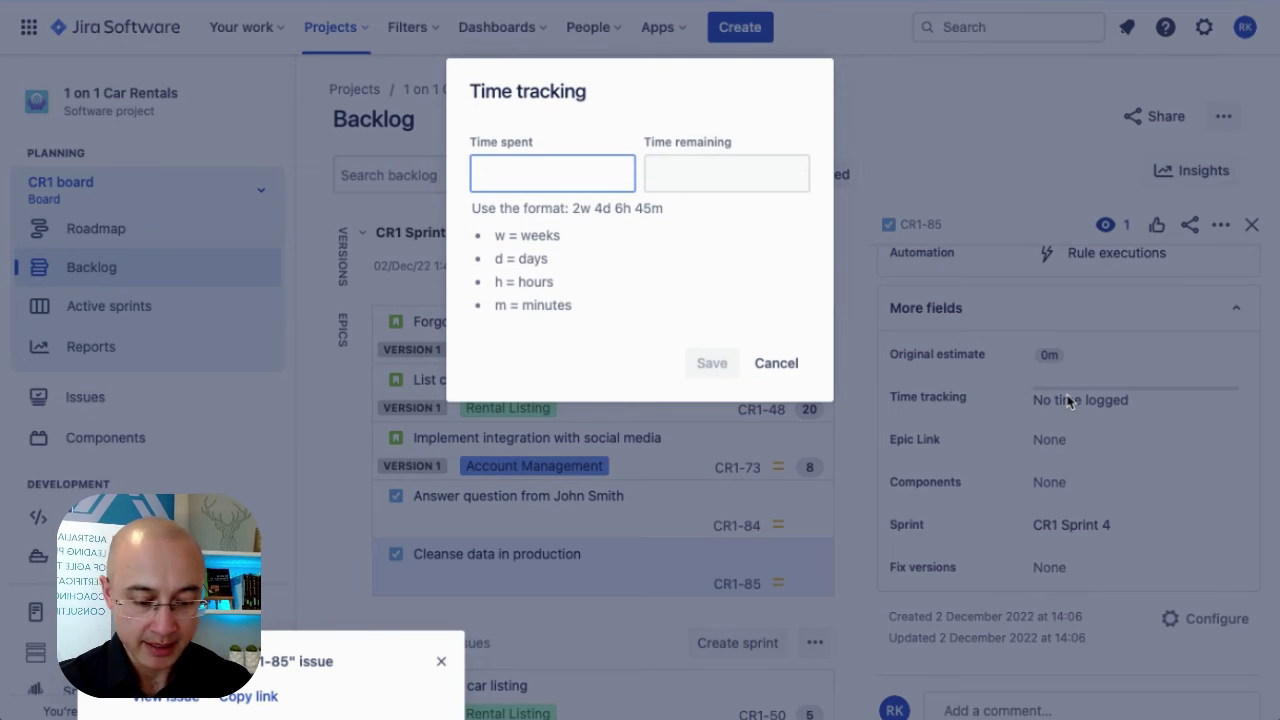
{"action": "type", "text": "8h"}
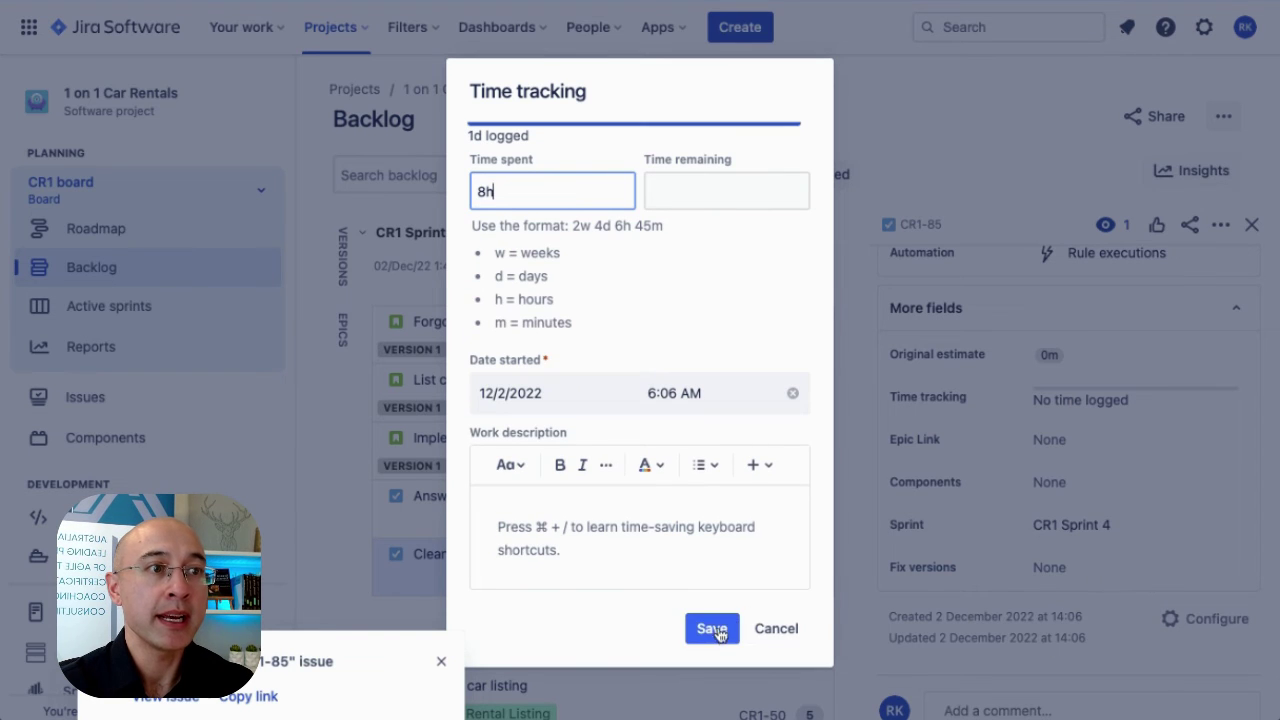
{"action": "left_click", "coordinate": [712, 628]}
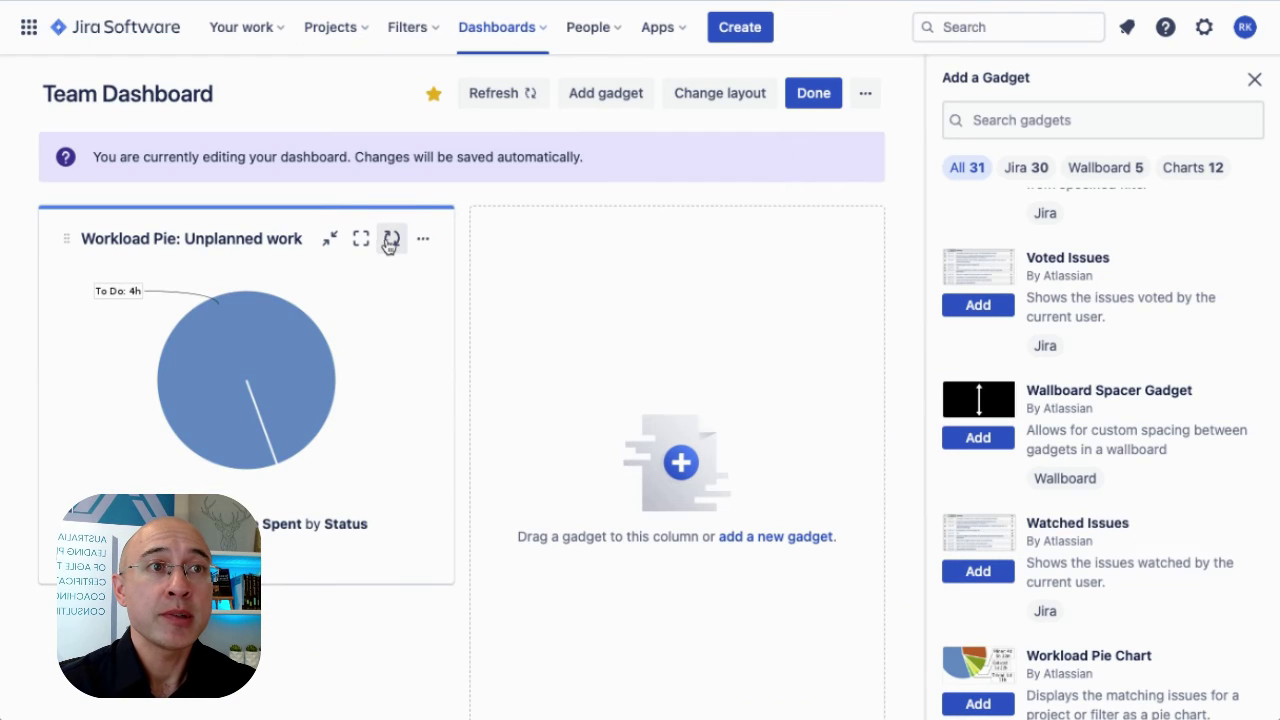
- Refresh the Workload Pie gadget on Team Dashboard so the chart shows 1d 4h in To Do
{"action": "left_click", "coordinate": [390, 240]}
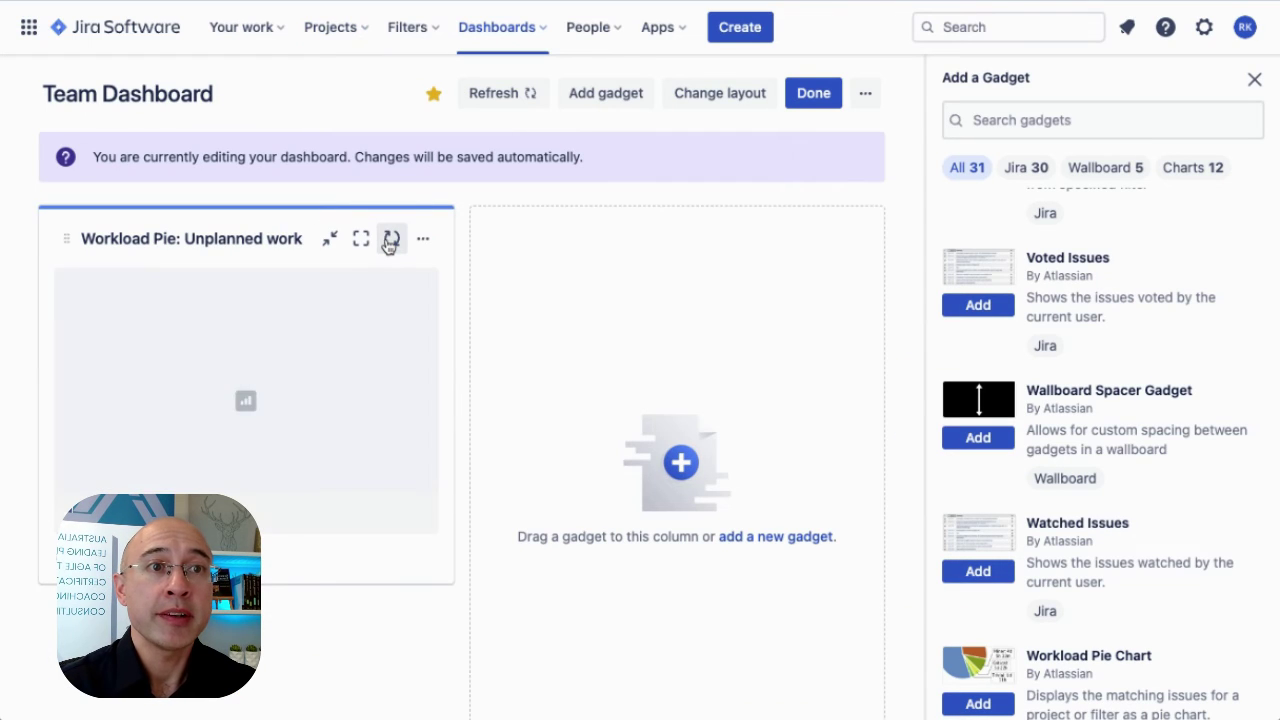